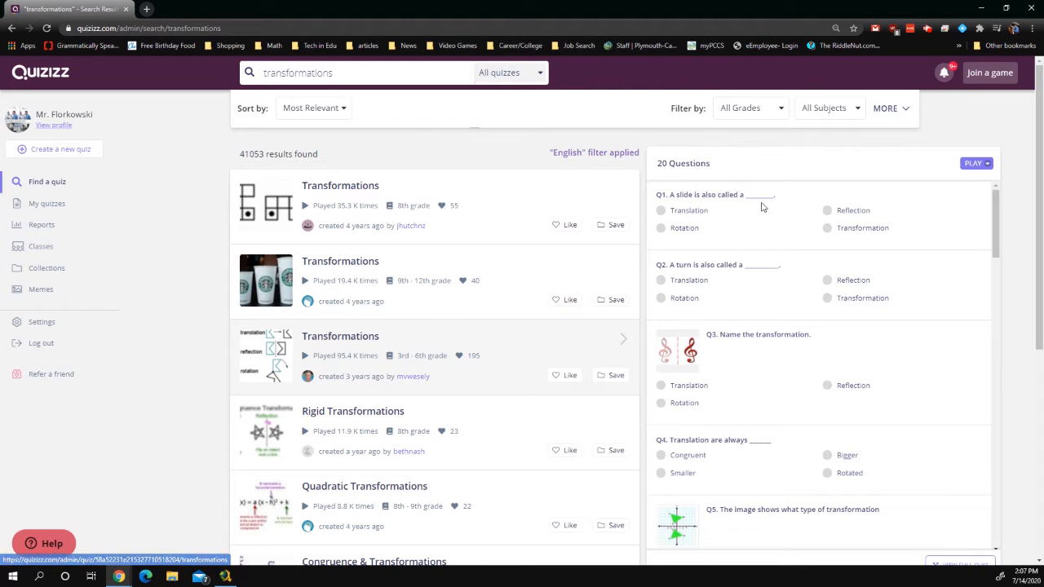
# Scroll through the 20-question Transformations quiz preview beside the 'transformations' search results
pyautogui.scroll(-3, 771, 302)
pyautogui.scroll(-12, 772, 307)
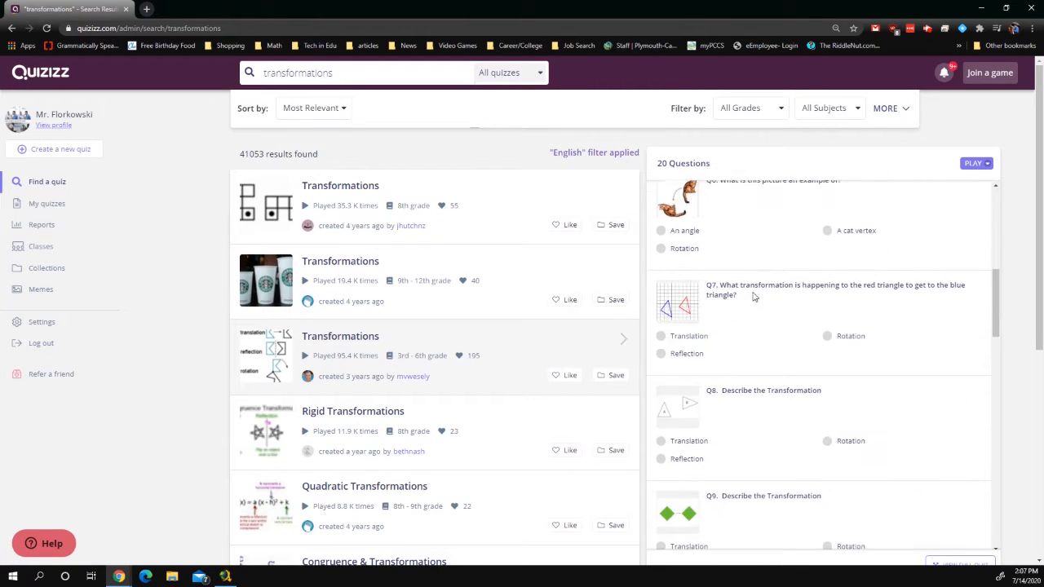
pyautogui.scroll(15, 799, 408)
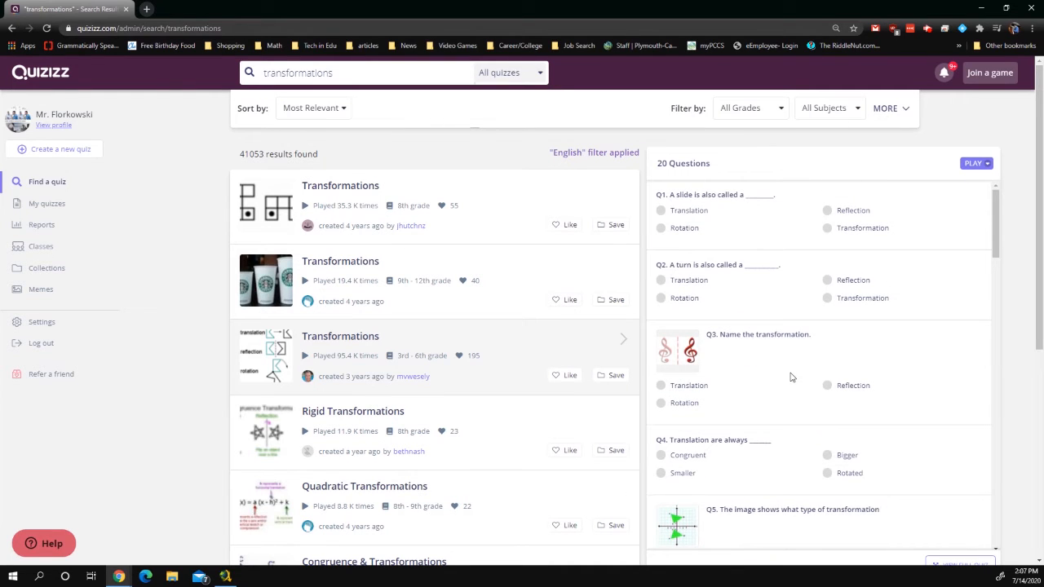
pyautogui.scroll(-2, 827, 384)
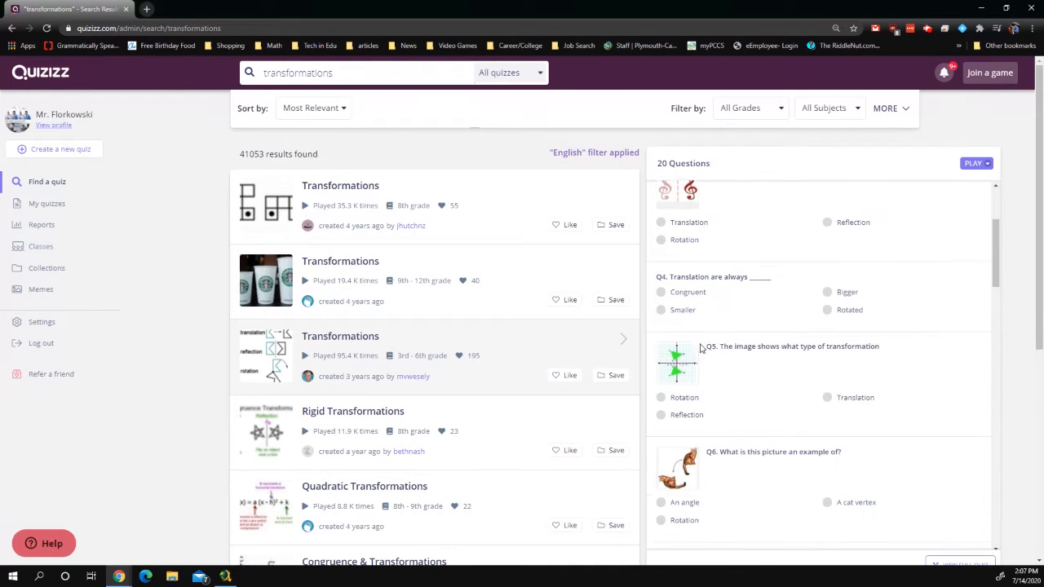
pyautogui.click(345, 338)
pyautogui.scroll(-6, 323, 413)
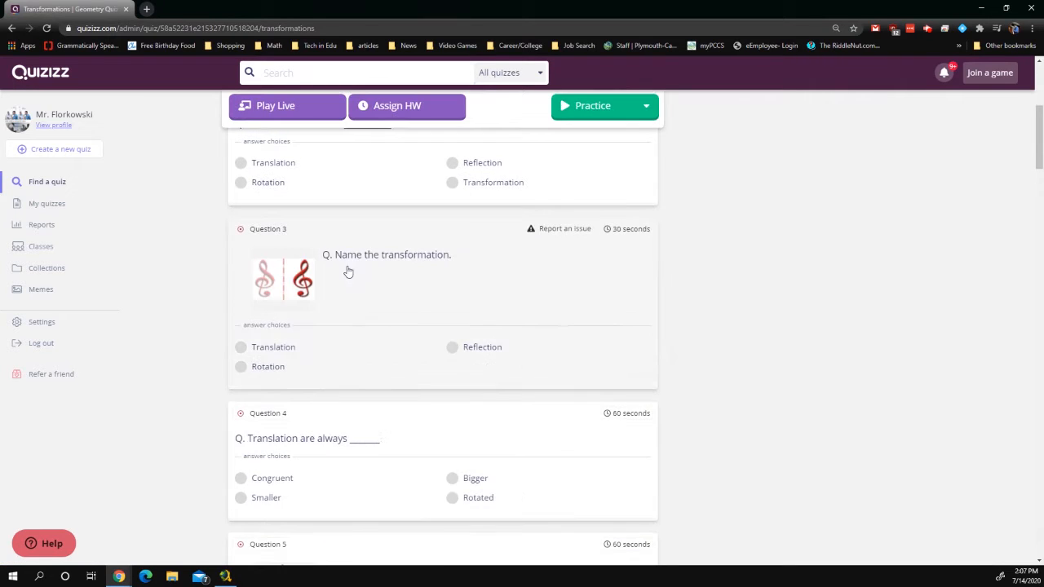
pyautogui.scroll(-8, 348, 271)
pyautogui.scroll(2, 289, 283)
pyautogui.moveTo(289, 283)
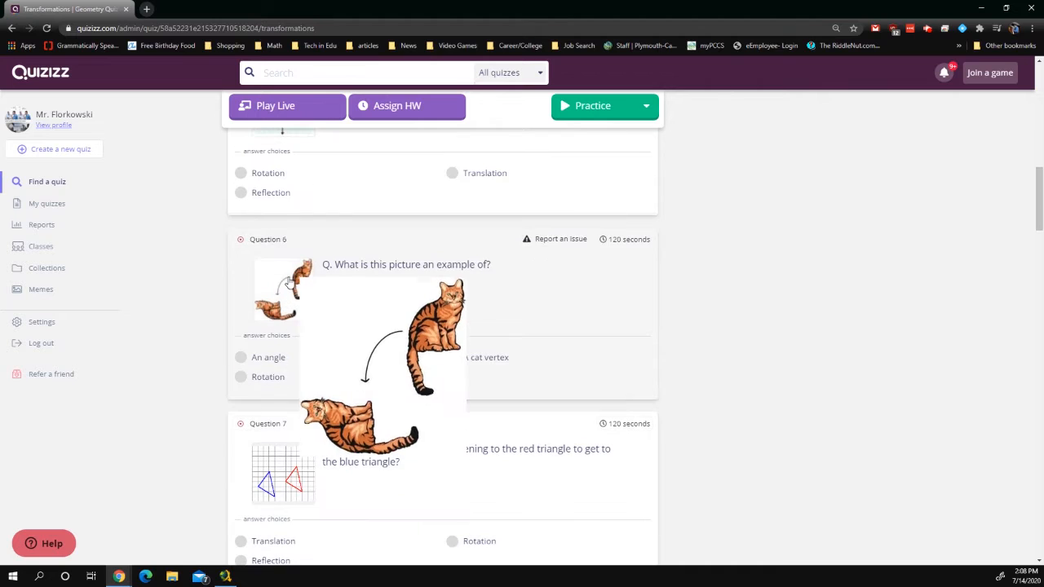
pyautogui.scroll(10, 361, 332)
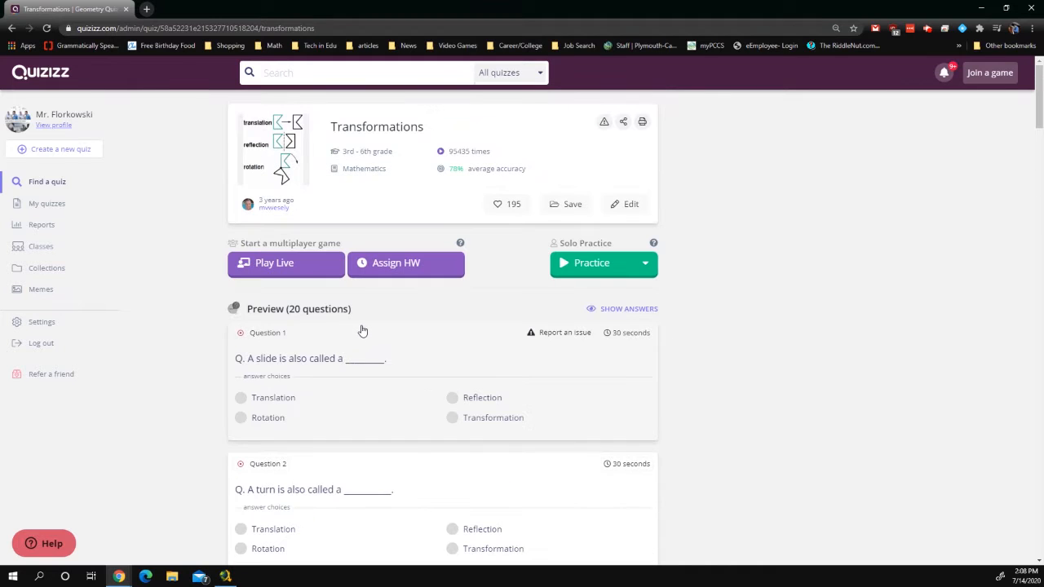
pyautogui.hotkey('alt', 'Left')
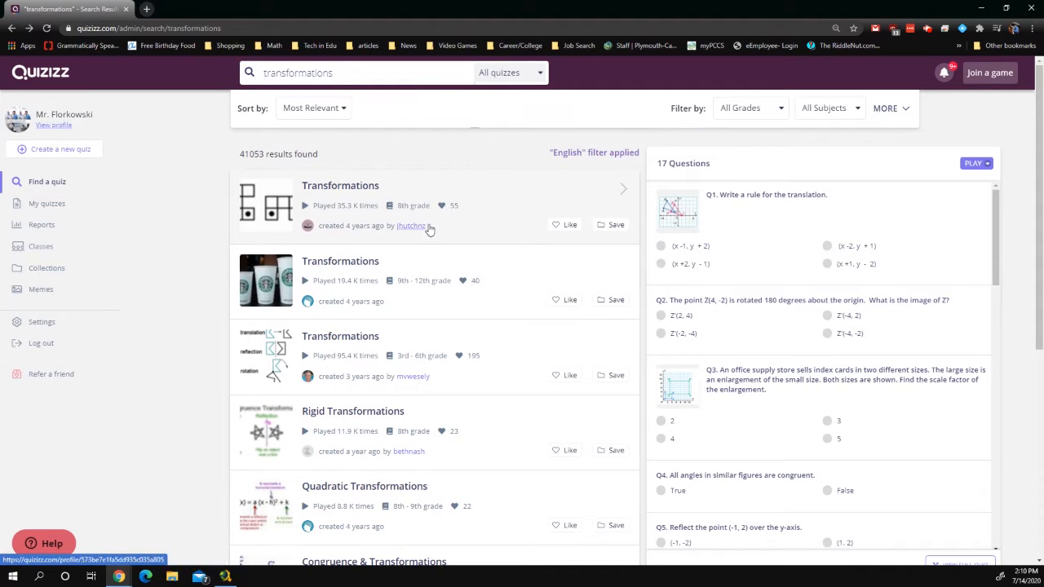
pyautogui.scroll(-2, 462, 331)
# Open the Identifying Transformations quiz and scroll through all 8 of its questions
pyautogui.scroll(-1, 463, 331)
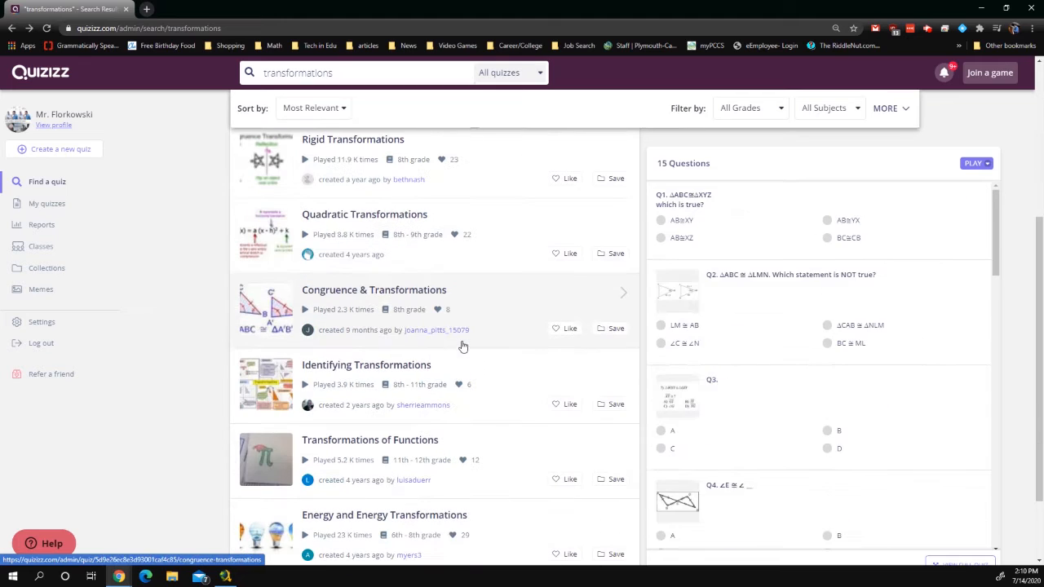
pyautogui.click(403, 367)
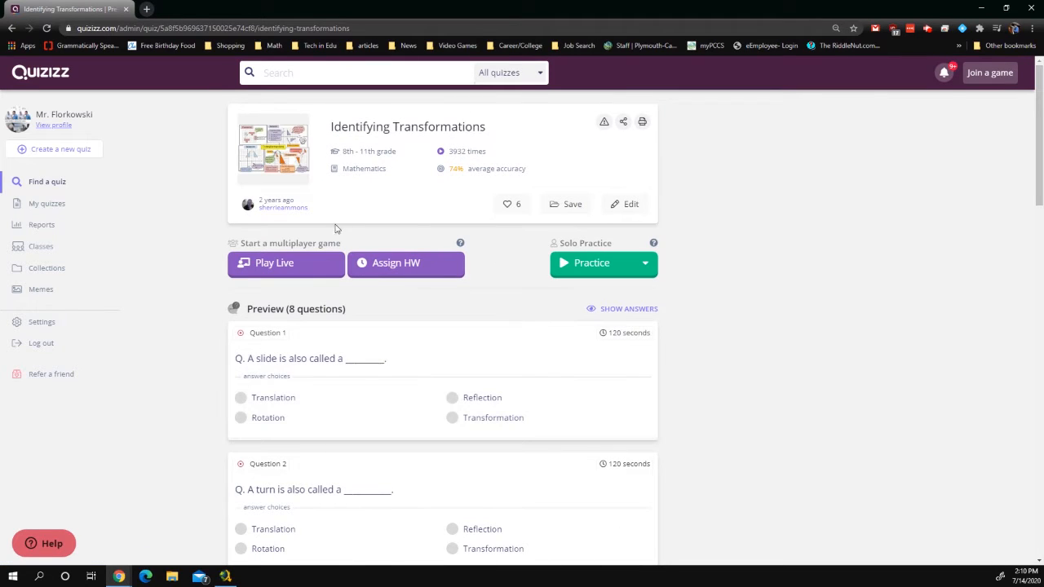
pyautogui.scroll(-2, 314, 326)
pyautogui.scroll(-12, 330, 277)
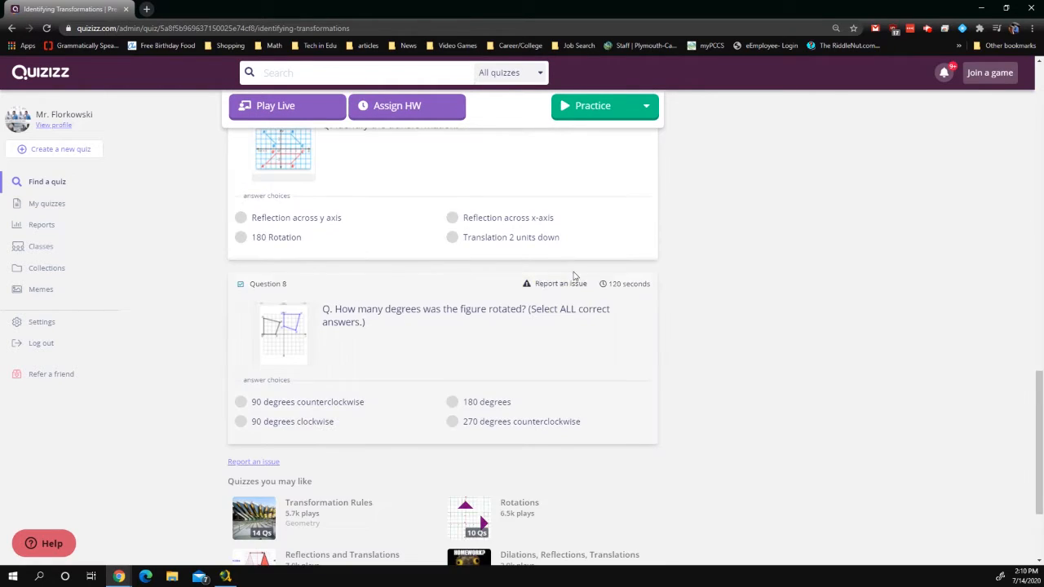
pyautogui.scroll(14, 549, 277)
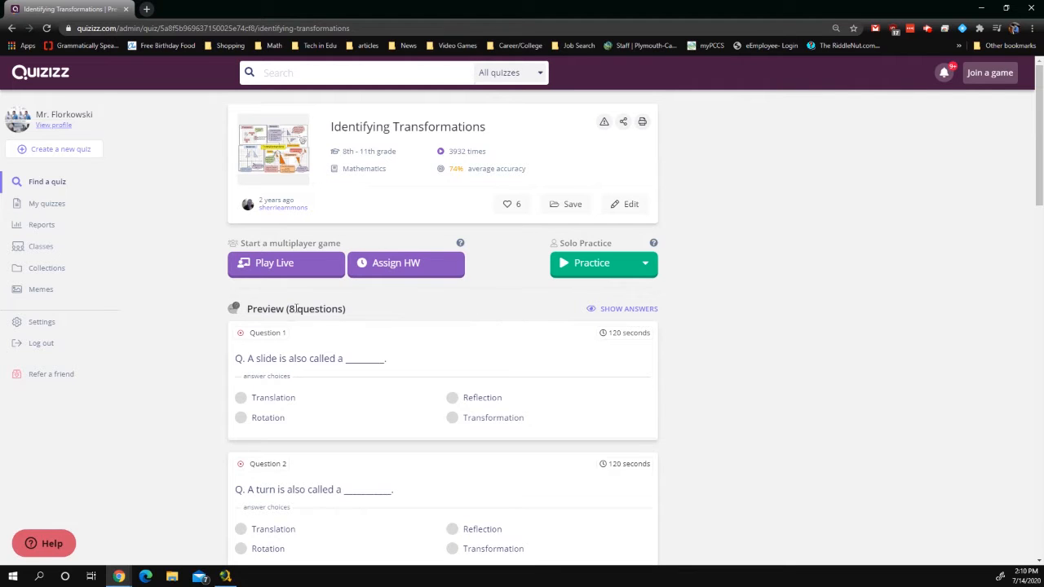
# Start assigning Identifying Transformations as homework due Jul 15th at 02:15 PM, leaving classes unselected
pyautogui.click(412, 274)
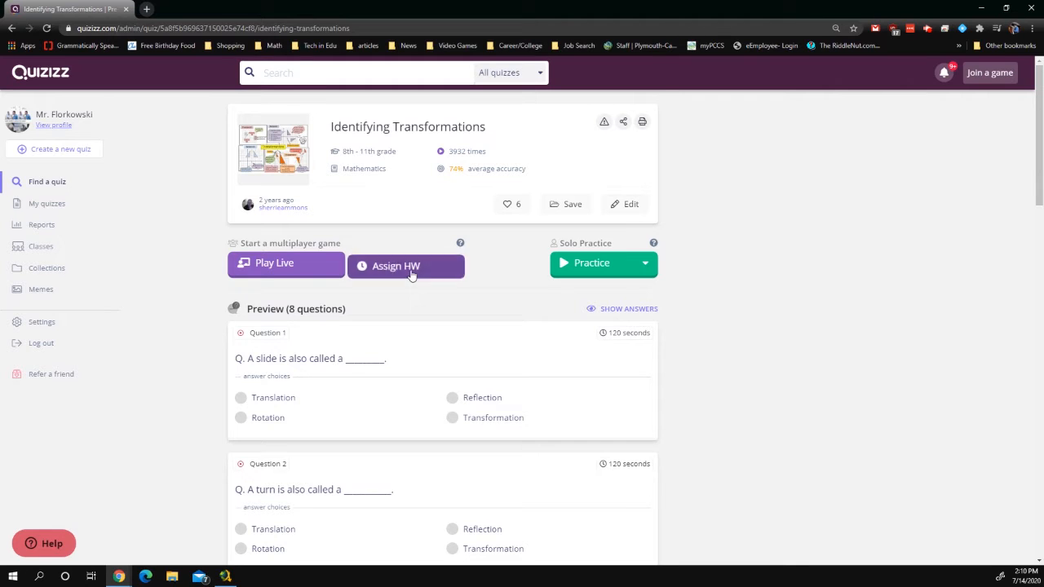
pyautogui.click(611, 198)
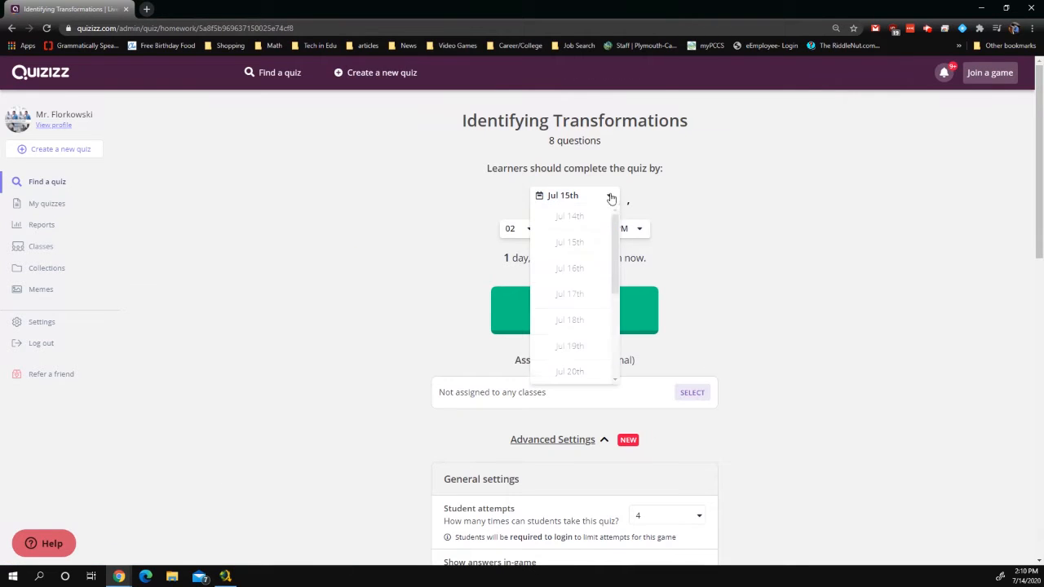
pyautogui.scroll(-3, 587, 299)
pyautogui.click(887, 314)
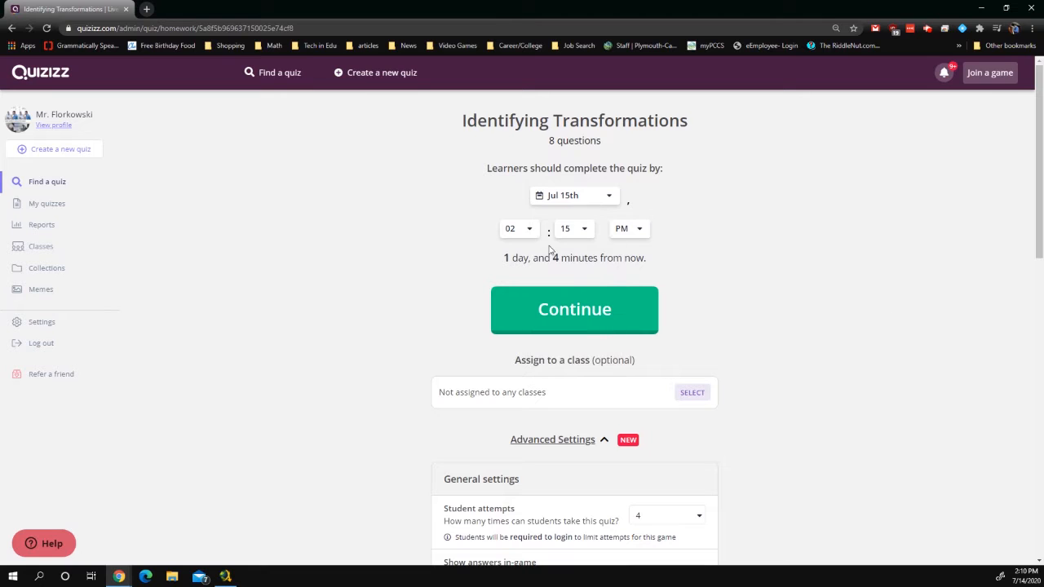
pyautogui.scroll(-2, 698, 278)
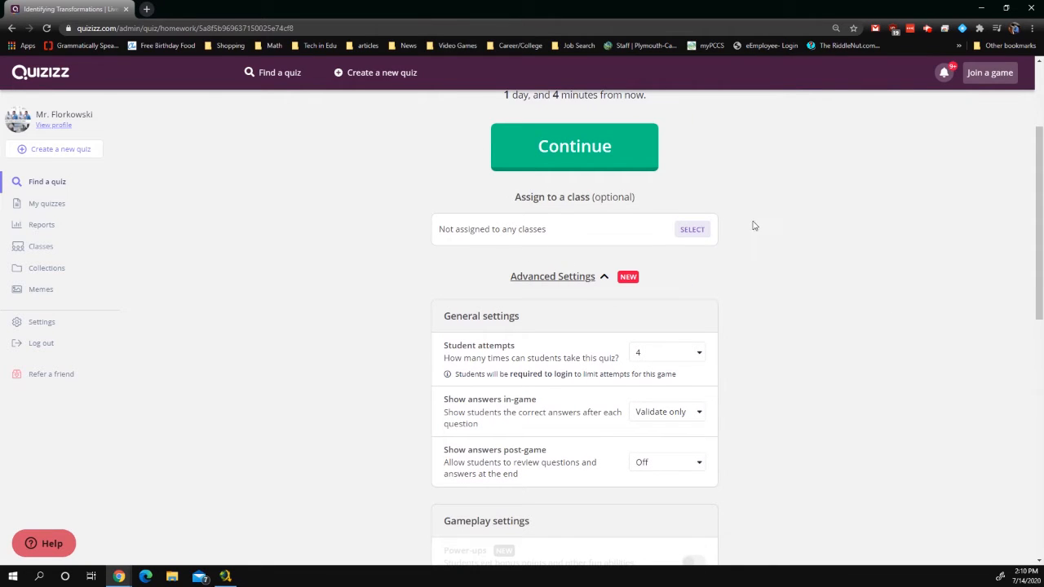
pyautogui.click(690, 229)
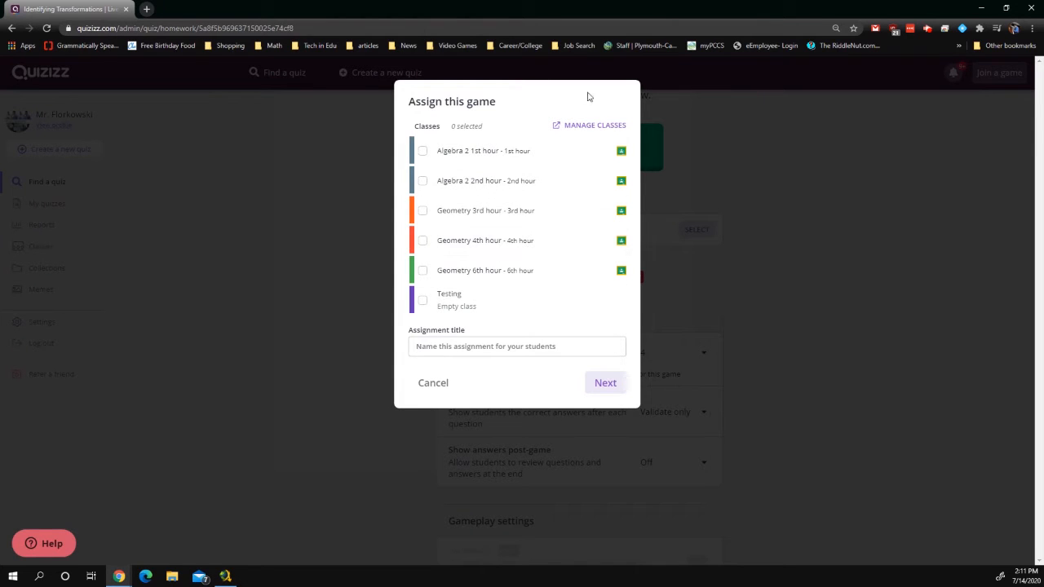
pyautogui.click(424, 393)
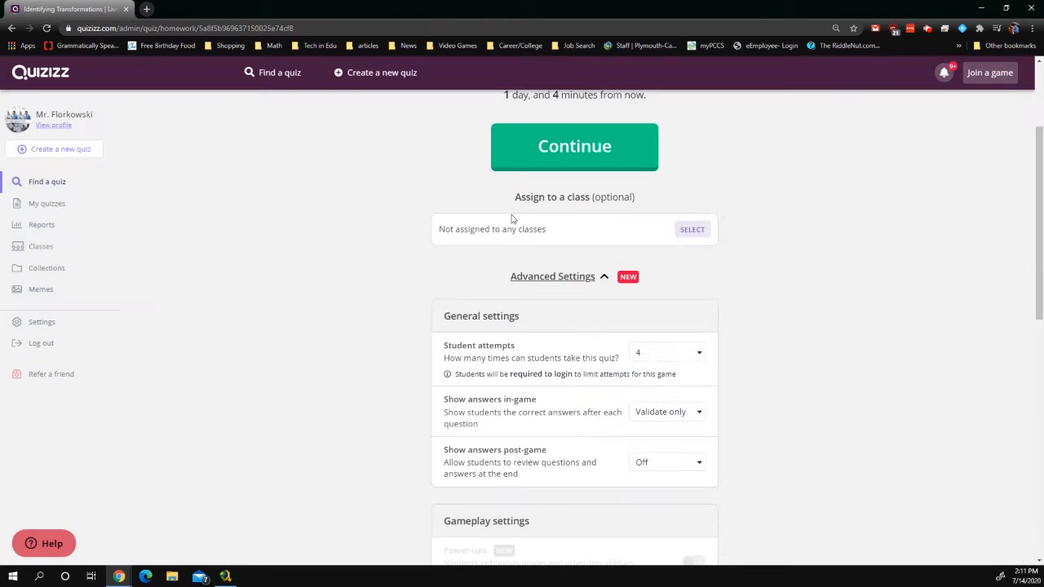
pyautogui.scroll(-1, 816, 245)
pyautogui.scroll(-2, 820, 272)
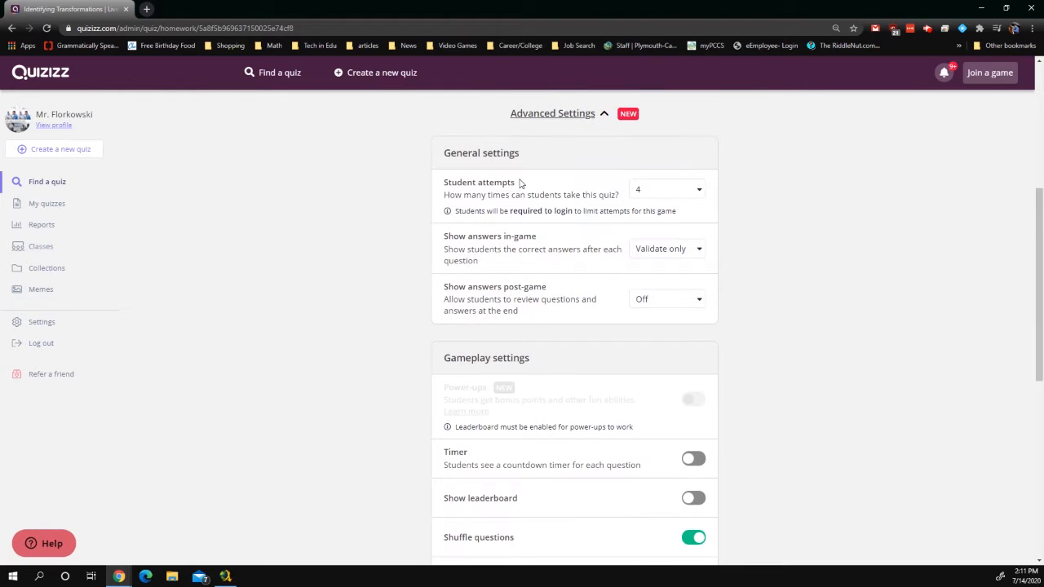
pyautogui.click(657, 199)
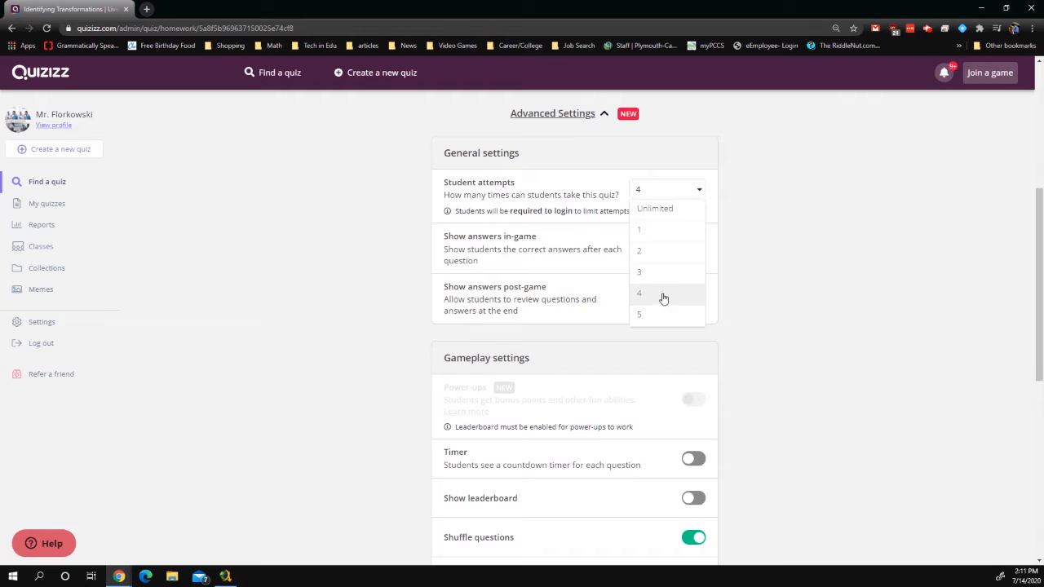
pyautogui.click(662, 295)
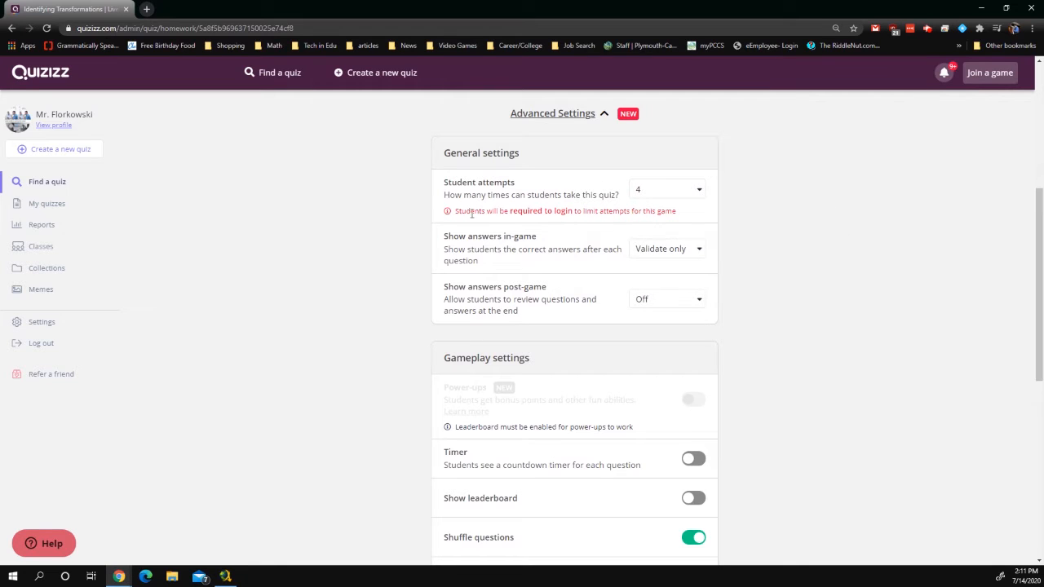
pyautogui.click(650, 202)
pyautogui.click(662, 286)
pyautogui.moveTo(679, 216); pyautogui.dragTo(438, 218)
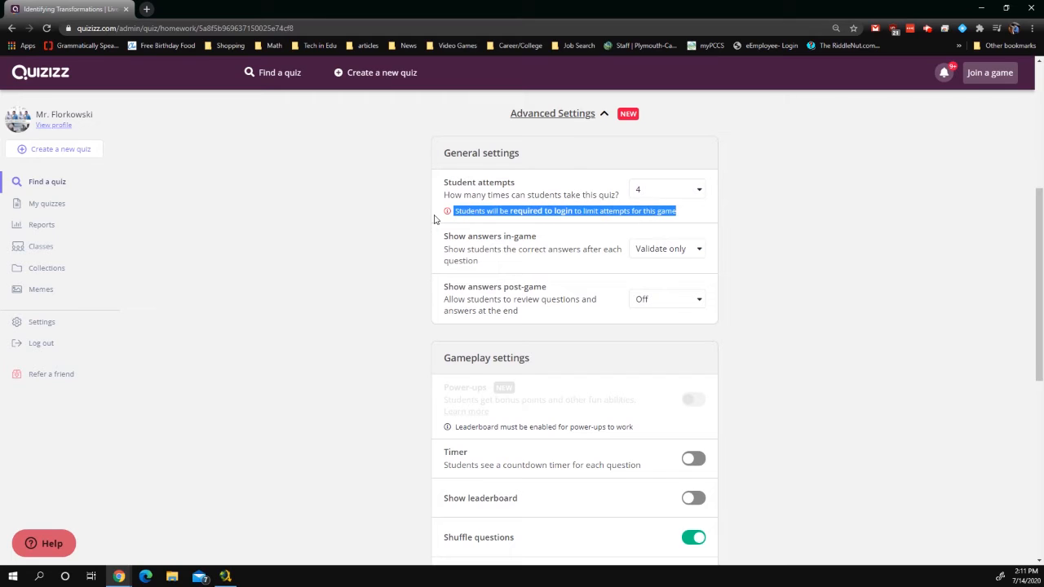
pyautogui.click(391, 221)
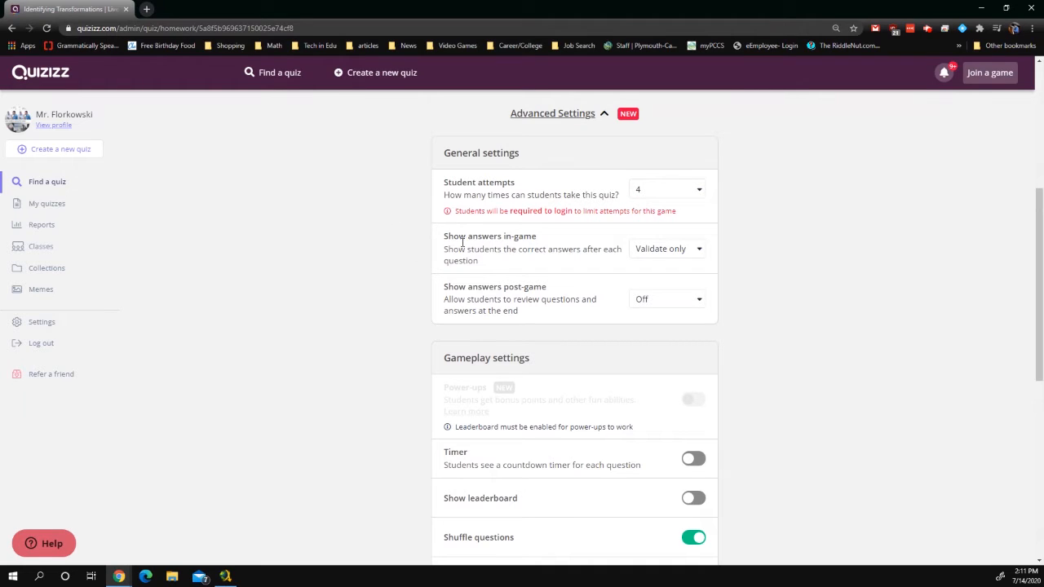
pyautogui.moveTo(490, 263); pyautogui.dragTo(422, 233)
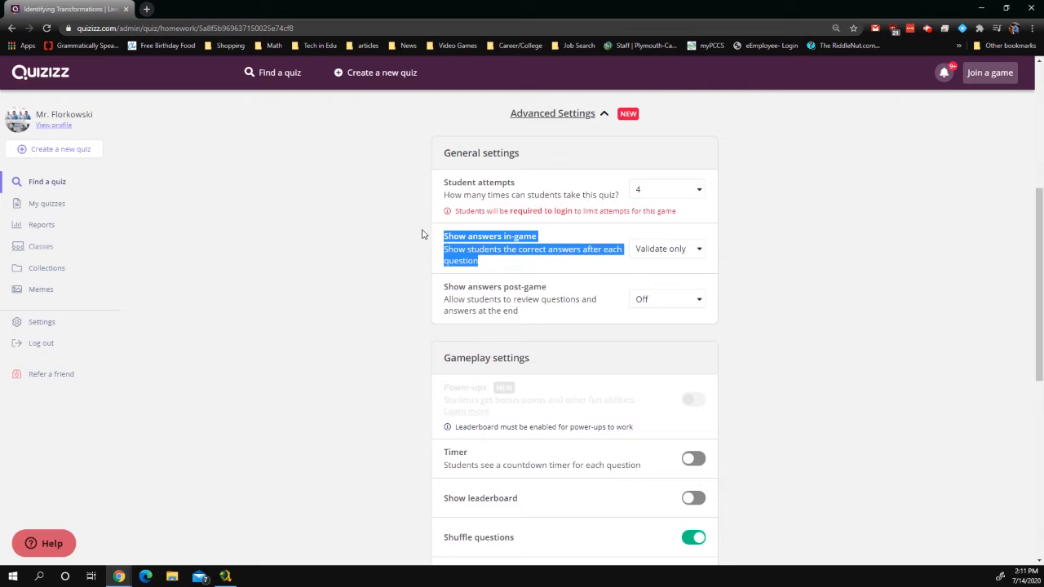
pyautogui.click(652, 253)
pyautogui.click(662, 289)
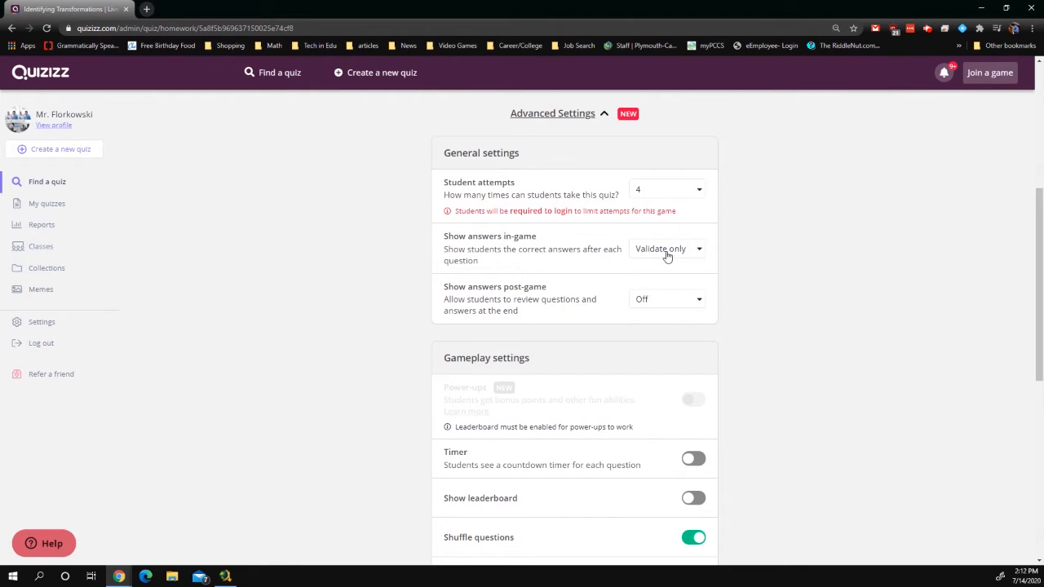
pyautogui.click(652, 305)
pyautogui.click(660, 360)
pyautogui.click(672, 257)
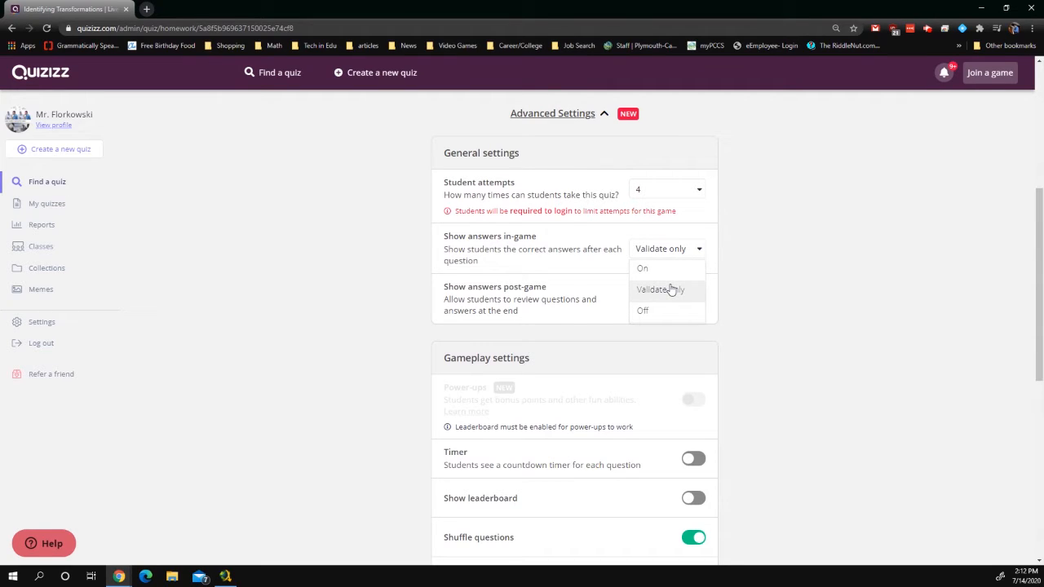
pyautogui.click(670, 290)
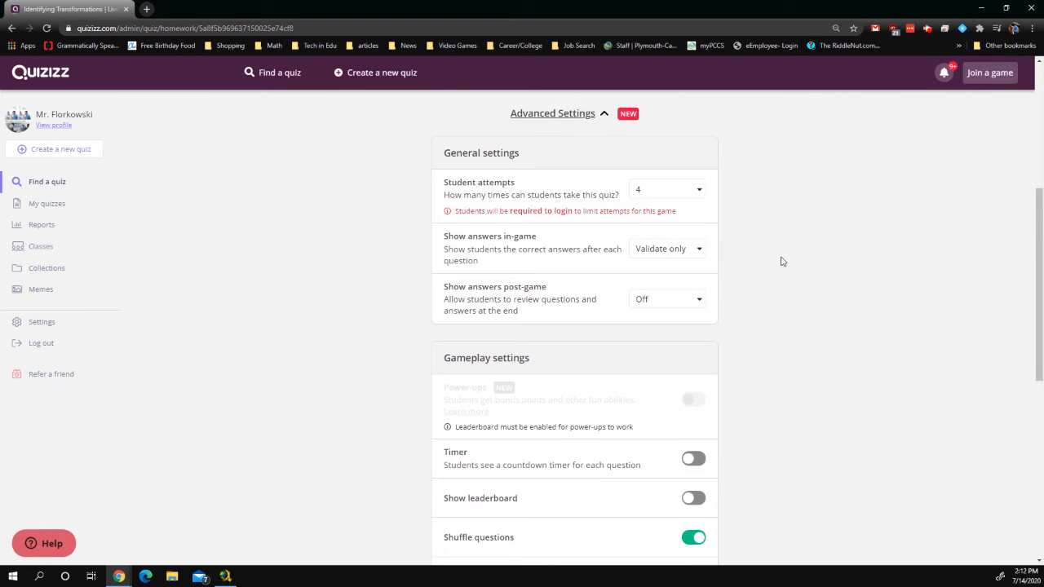
# Review the homework settings, keep memes on with the Random meme set, and assign it
pyautogui.scroll(-2, 782, 261)
pyautogui.scroll(-2, 782, 261)
pyautogui.scroll(1, 780, 261)
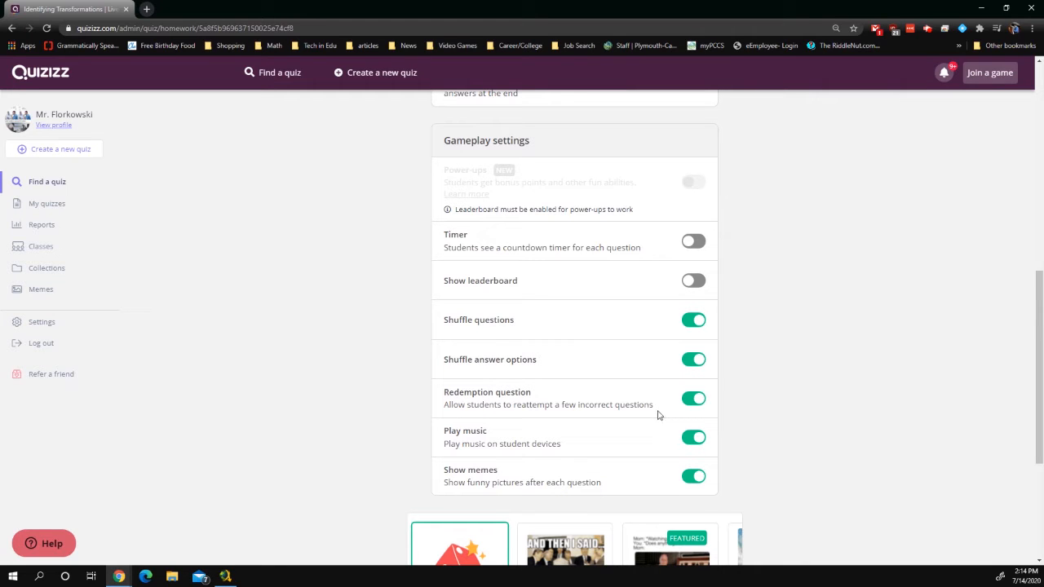
pyautogui.scroll(-3, 659, 414)
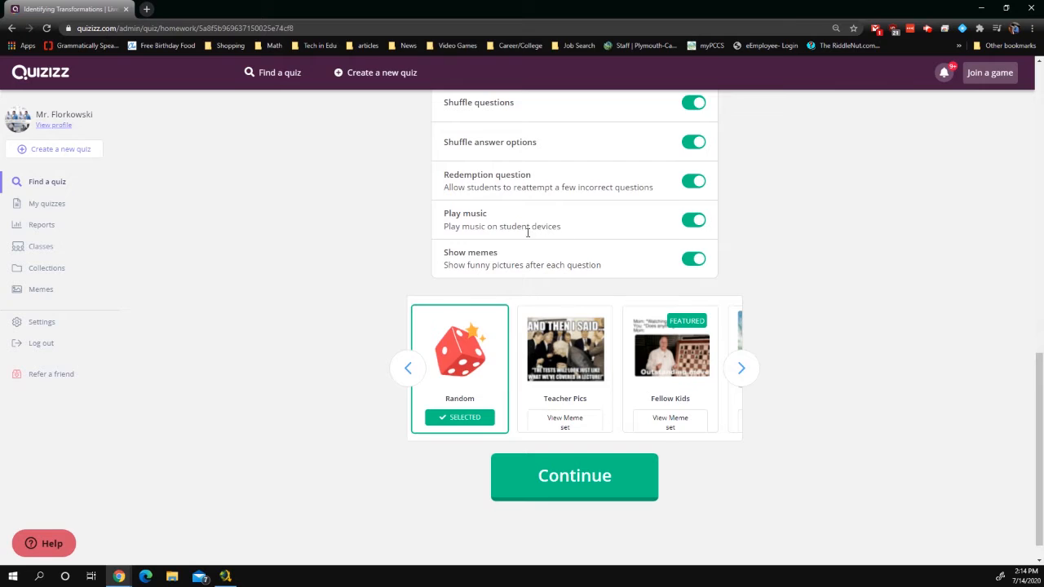
pyautogui.scroll(1, 520, 263)
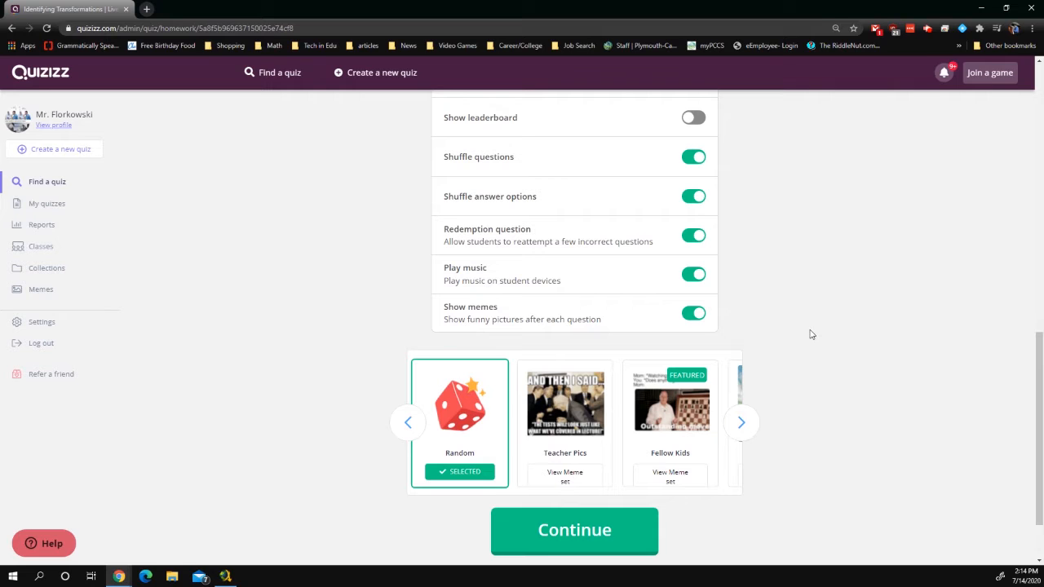
pyautogui.scroll(-1, 839, 399)
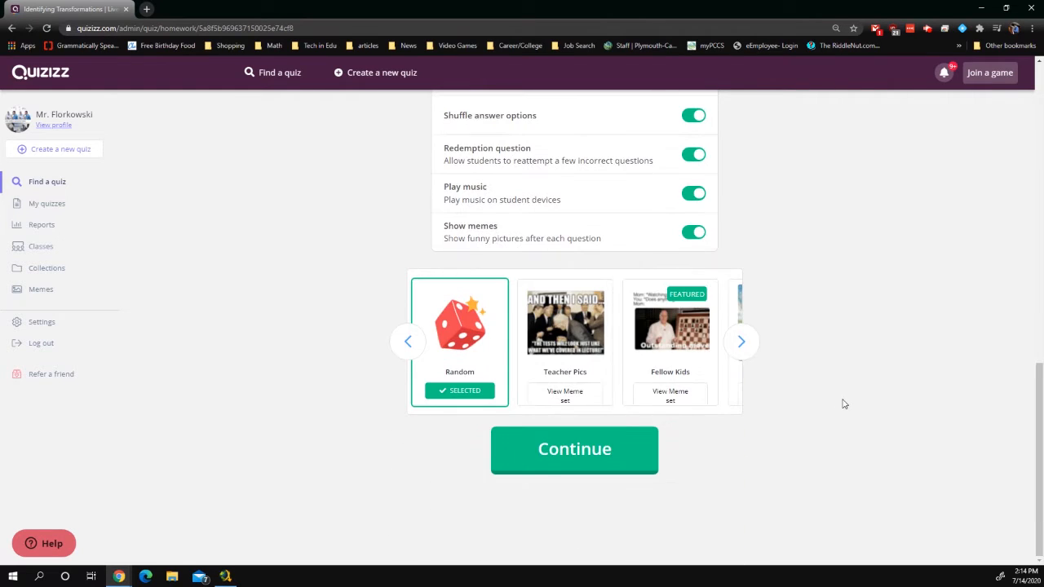
pyautogui.click(590, 445)
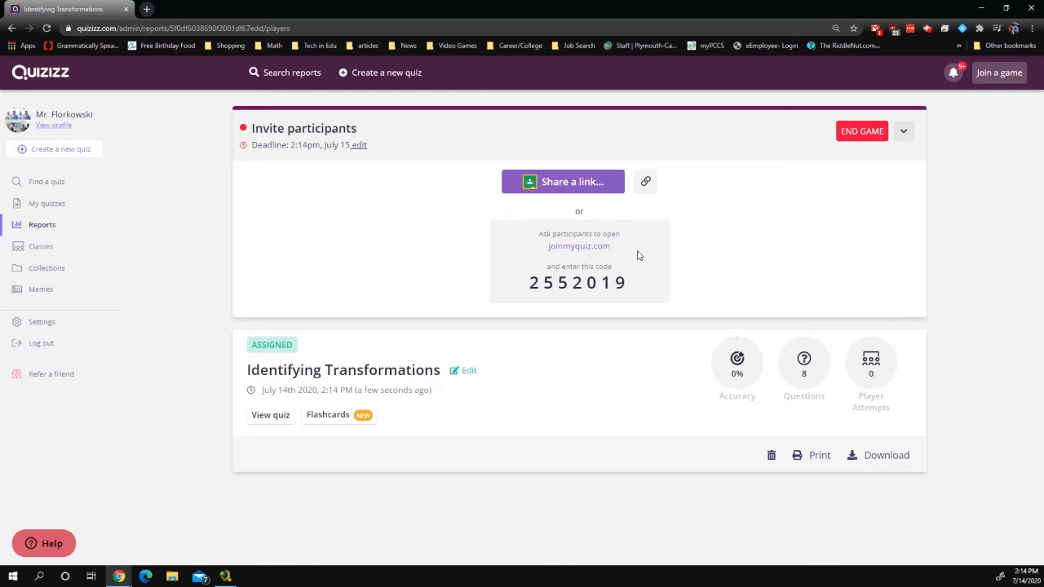
pyautogui.click(568, 187)
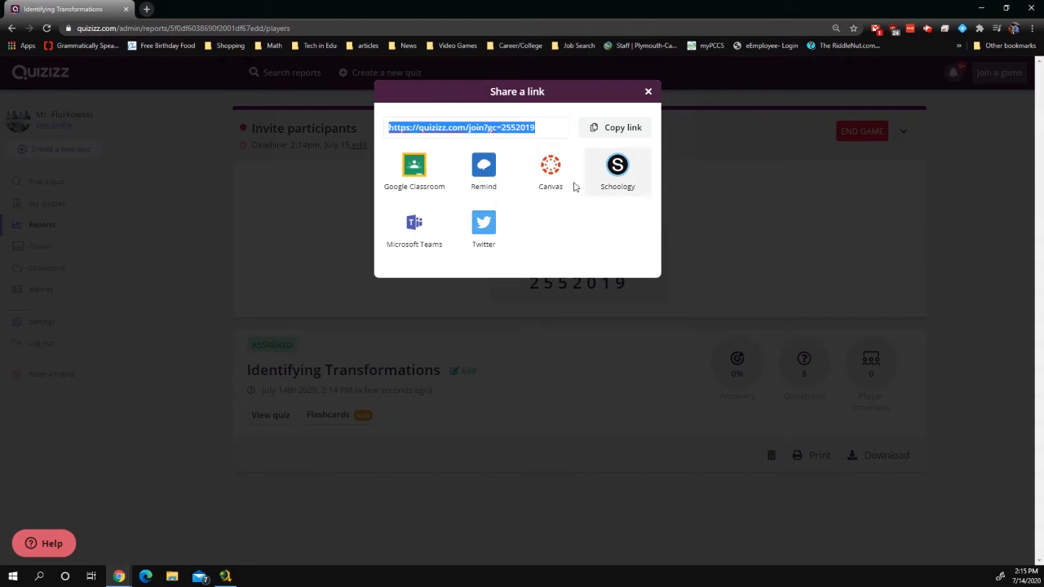
pyautogui.click(648, 93)
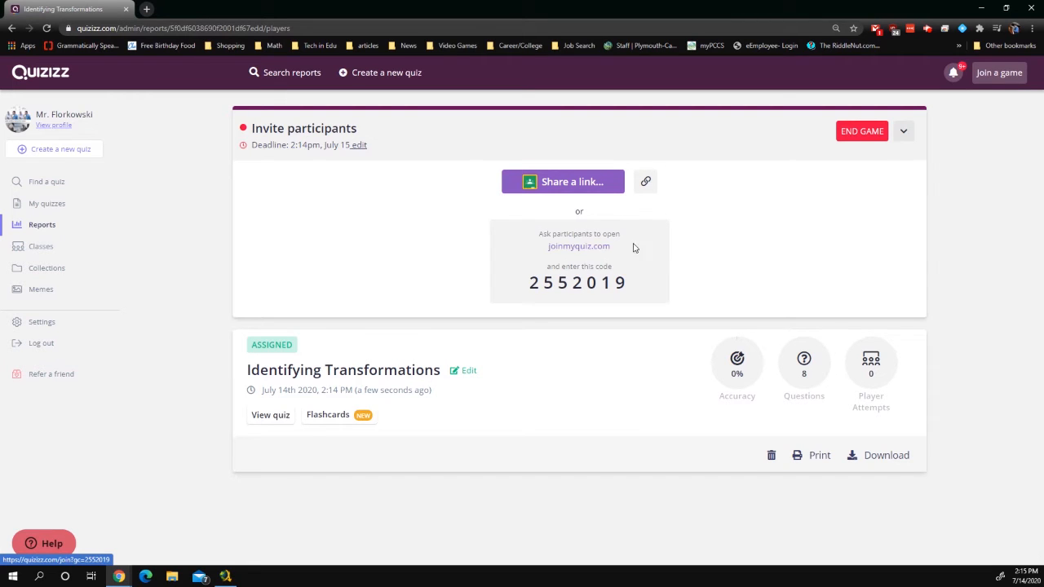
pyautogui.moveTo(639, 250); pyautogui.dragTo(537, 248)
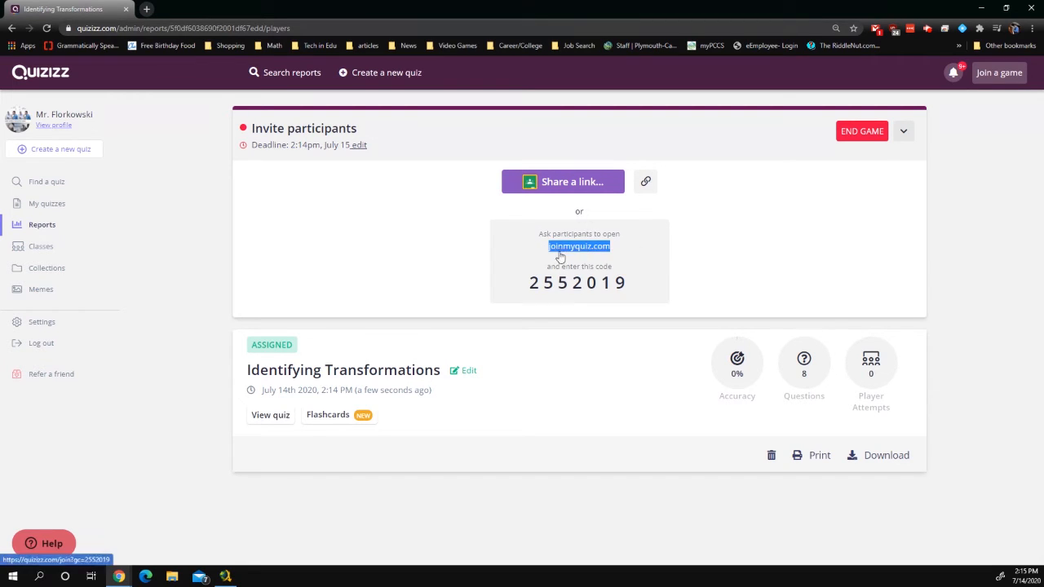
pyautogui.click(640, 291)
pyautogui.moveTo(640, 291); pyautogui.dragTo(514, 284)
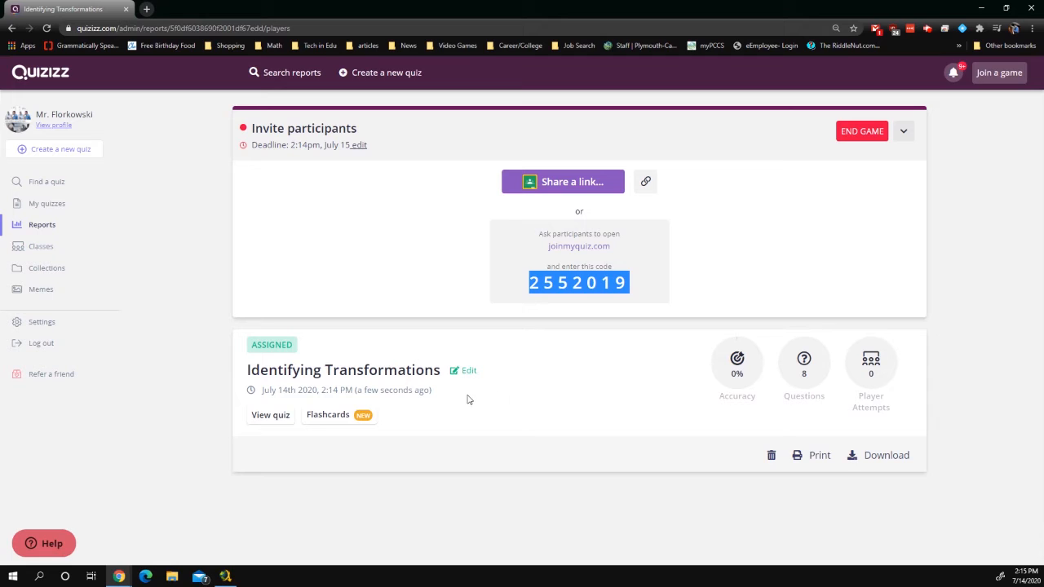
pyautogui.click(596, 398)
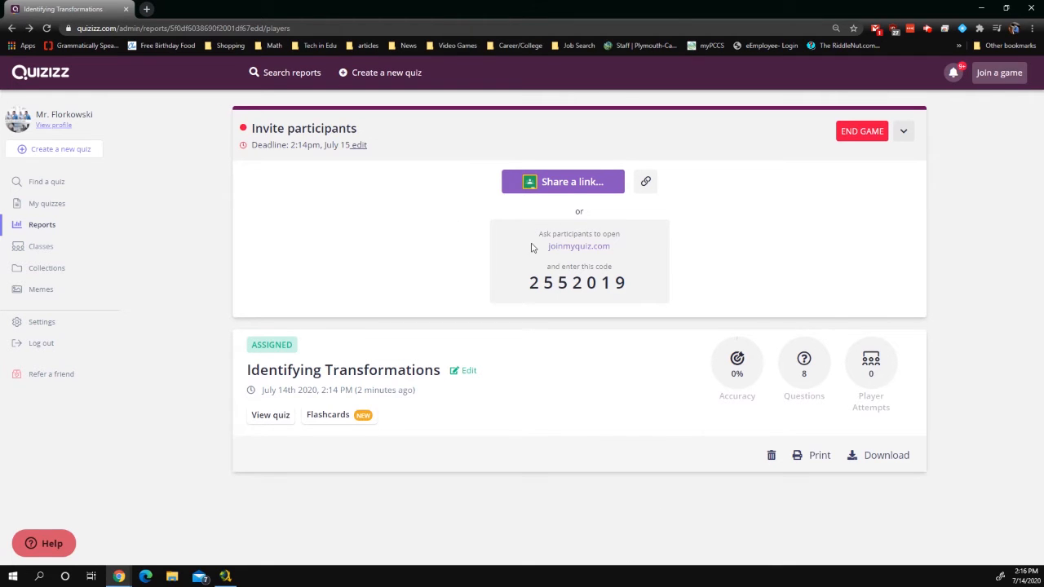
# Go to Reports and scan the list, with Identifying Transformations running at the top
pyautogui.click(38, 229)
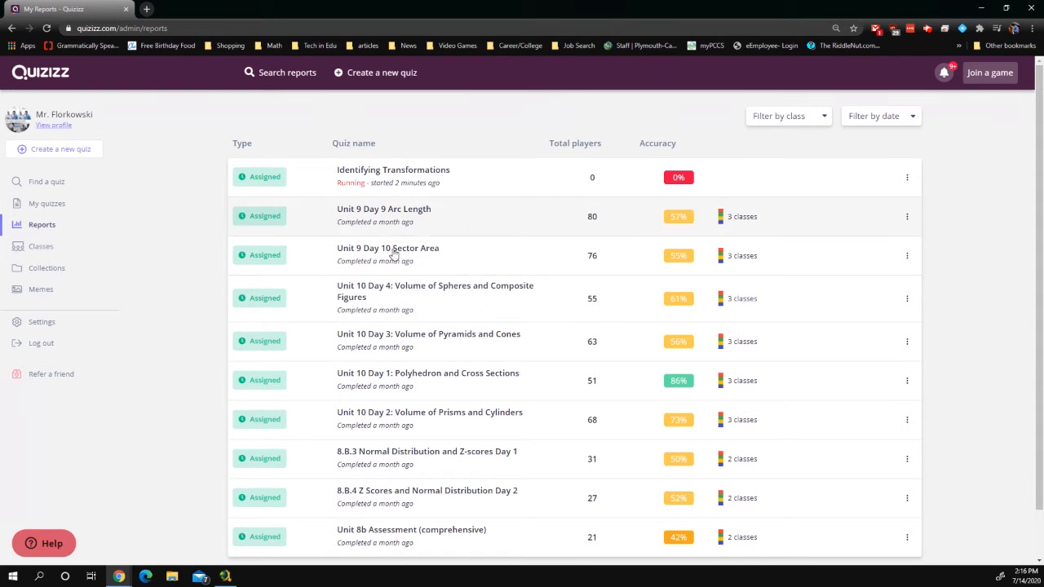
pyautogui.scroll(-1, 473, 269)
pyautogui.scroll(1, 465, 240)
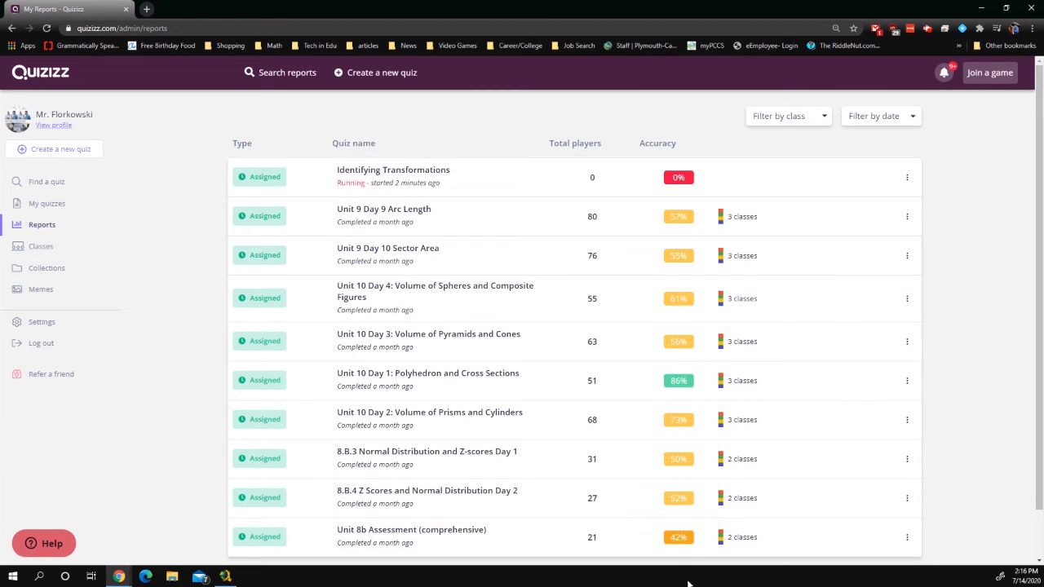
pyautogui.moveTo(748, 220)
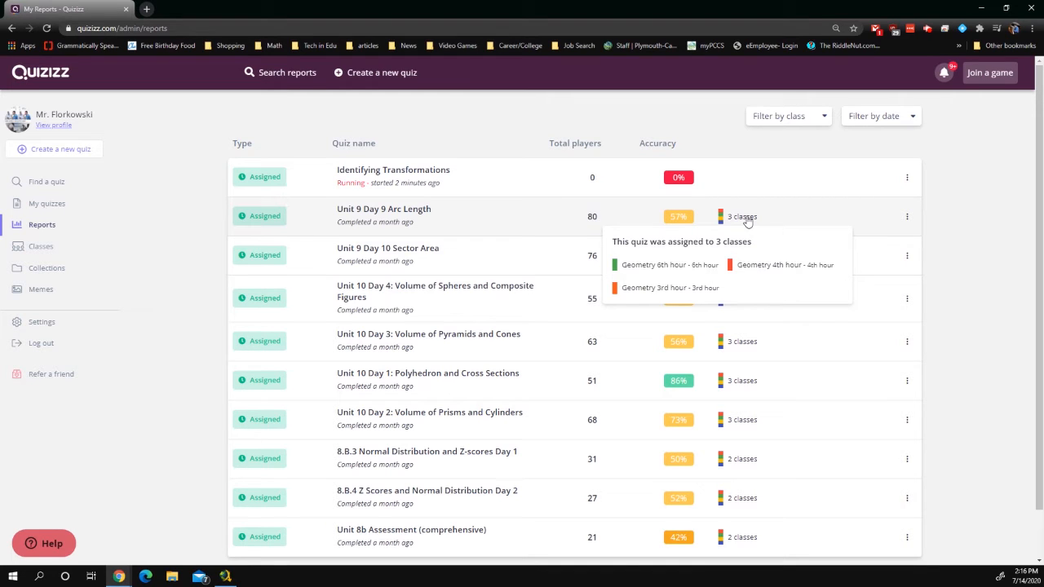
# Open the Unit 9 Day 9 Arc Length report and check its class filter and sort options
pyautogui.click(414, 211)
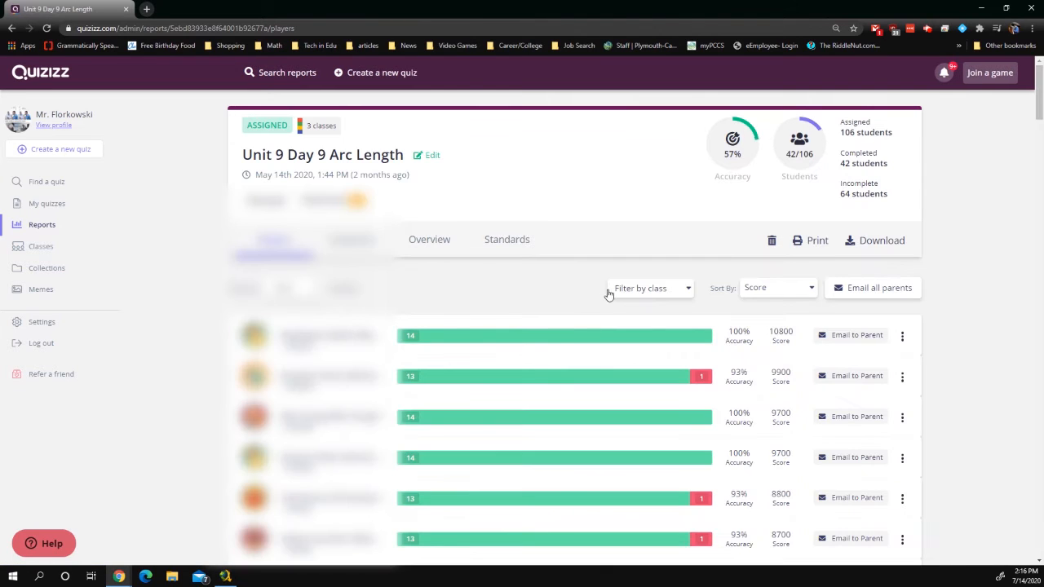
pyautogui.scroll(-1, 541, 272)
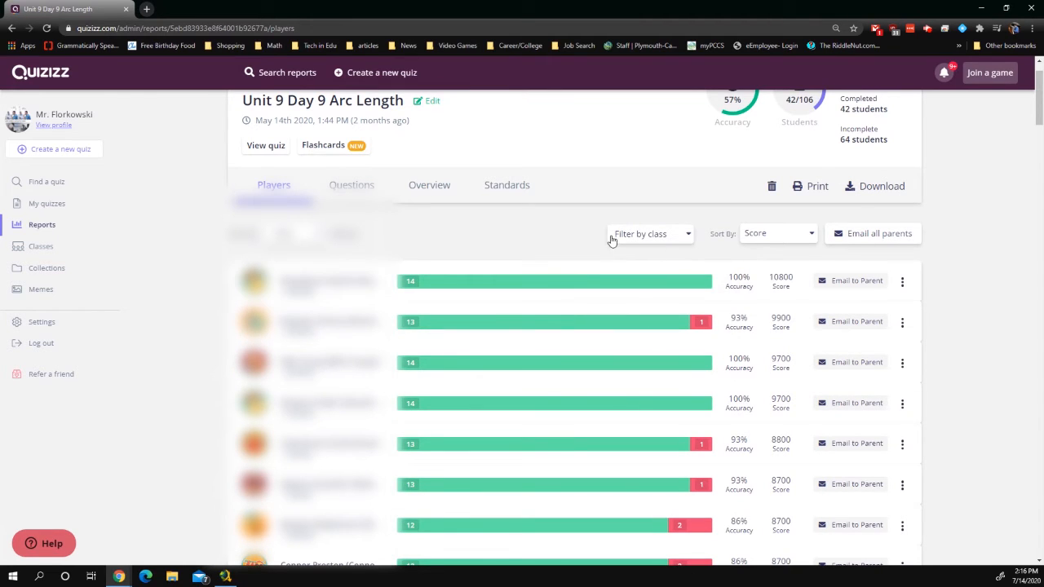
pyautogui.click(633, 180)
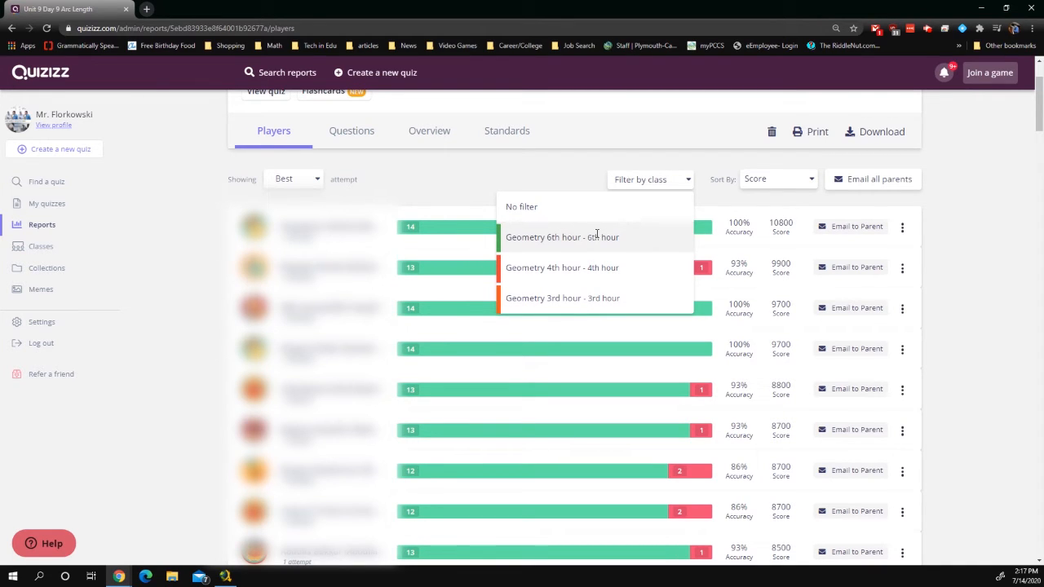
pyautogui.click(795, 178)
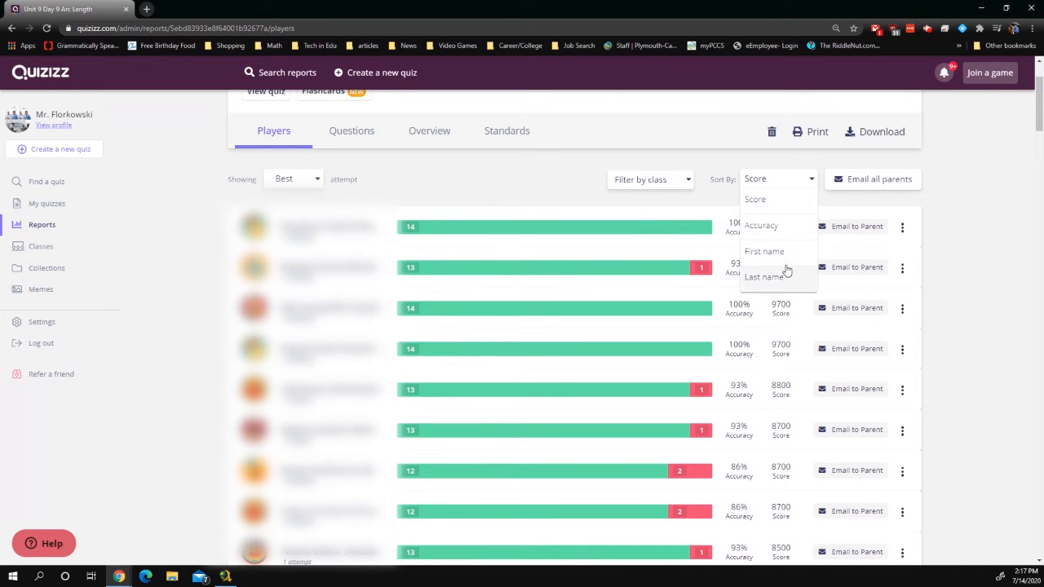
pyautogui.click(516, 201)
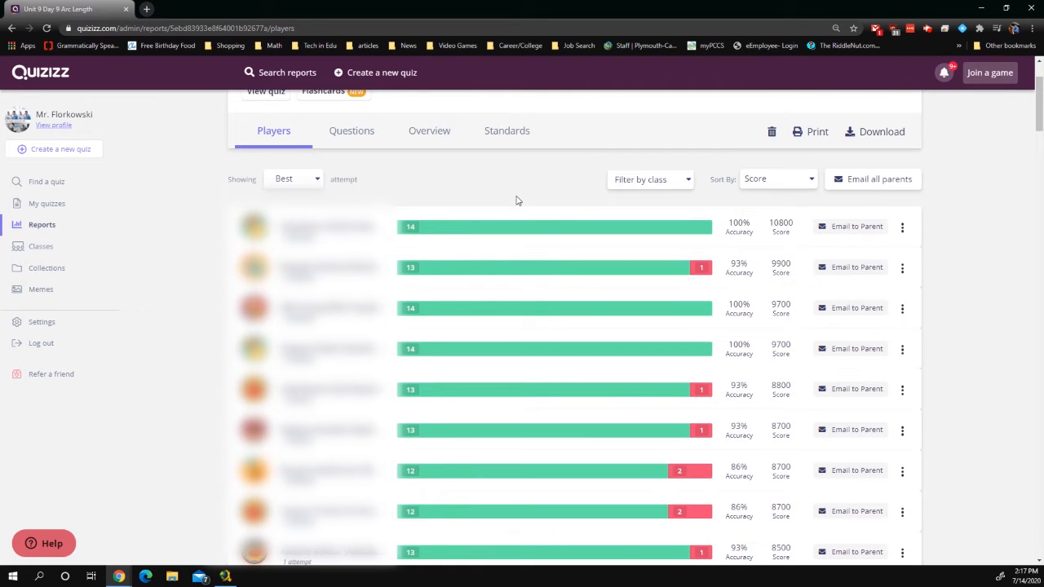
# Bring up a 50% student's details, showing Attempt #3 with 7 correct and 7 incorrect
pyautogui.scroll(2, 522, 242)
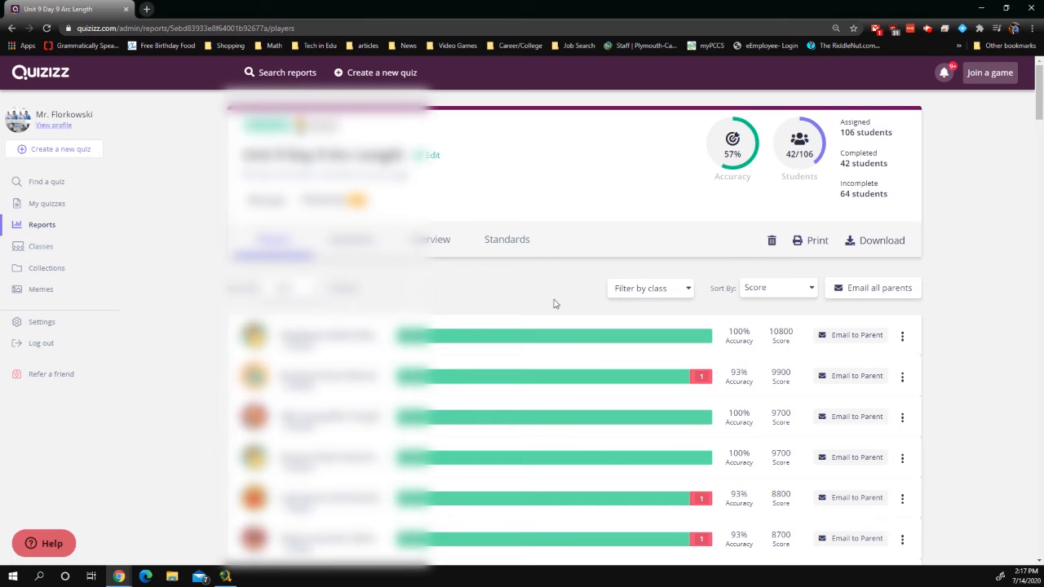
pyautogui.scroll(-2, 579, 314)
pyautogui.scroll(-15, 579, 316)
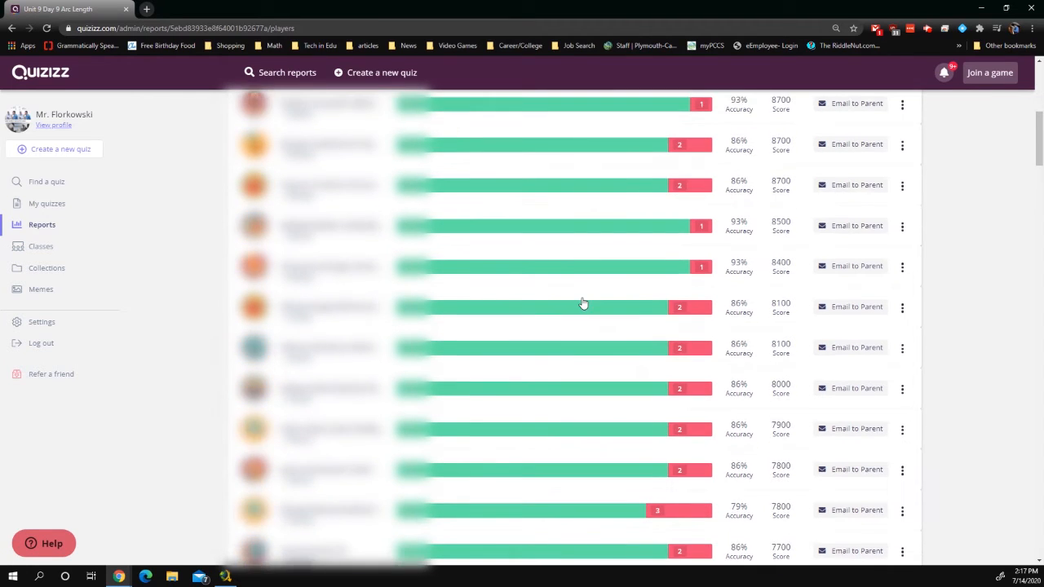
pyautogui.scroll(4, 589, 296)
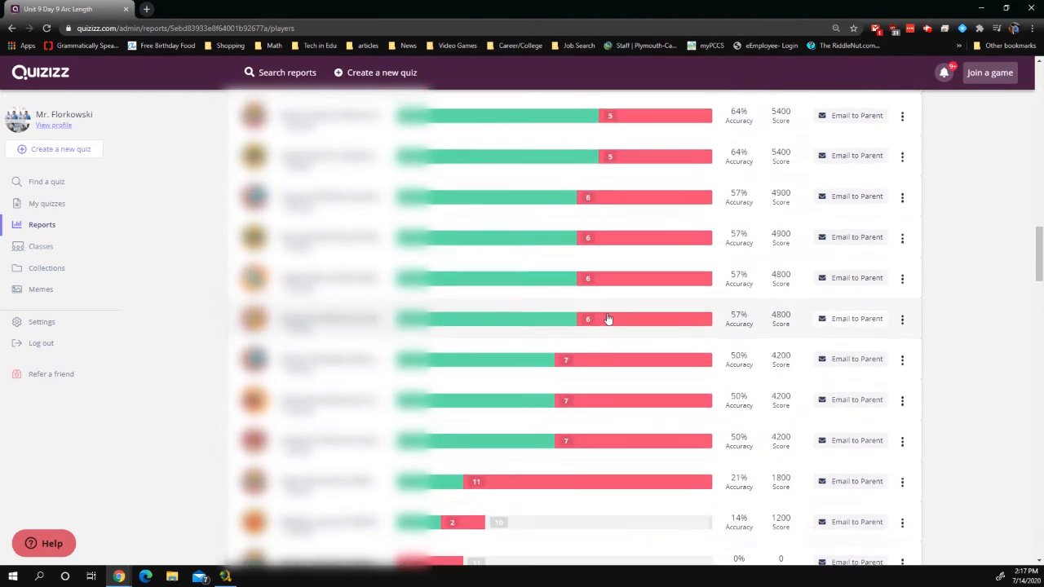
pyautogui.scroll(-1, 533, 367)
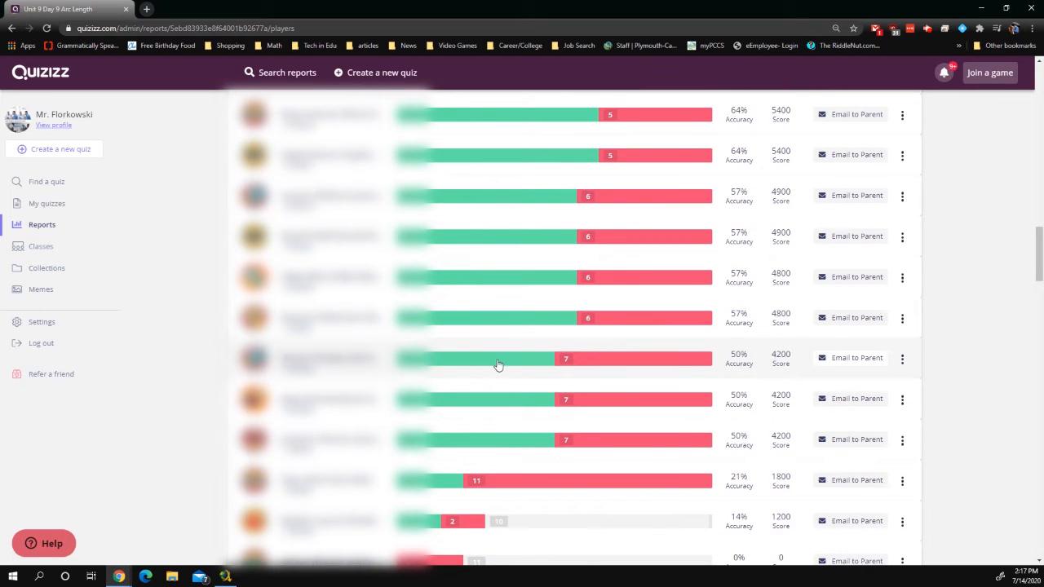
pyautogui.click(593, 362)
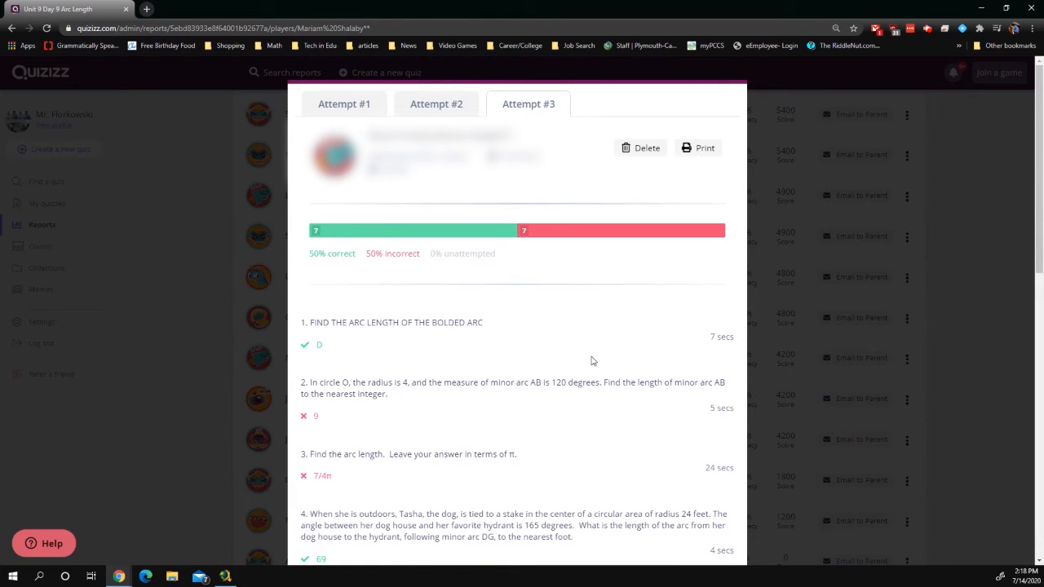
# Compare the student's Attempts #1, #2 and #3, scroll through the answers, then close the details
pyautogui.click(346, 111)
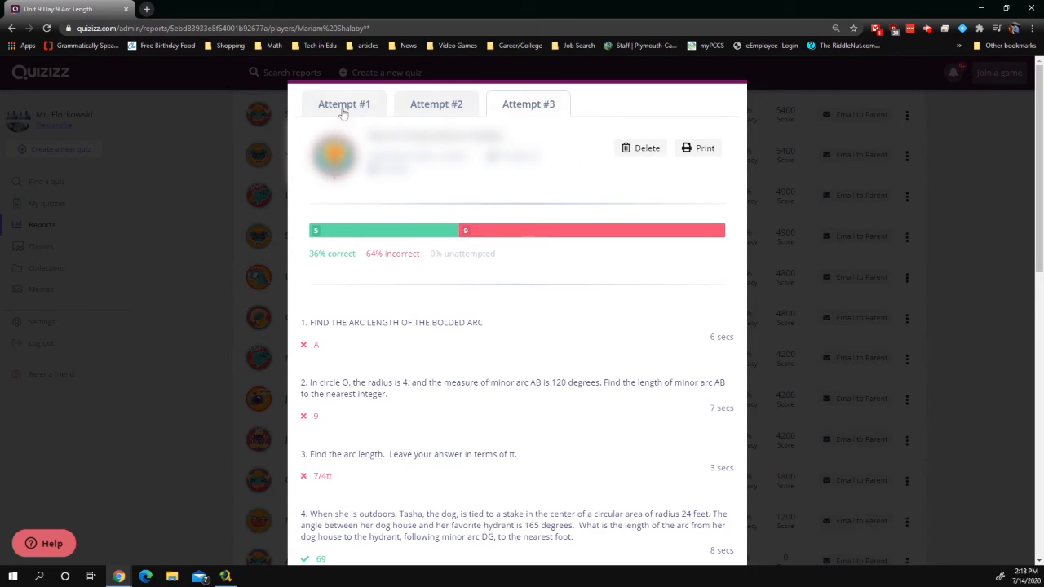
pyautogui.click(450, 105)
pyautogui.click(528, 104)
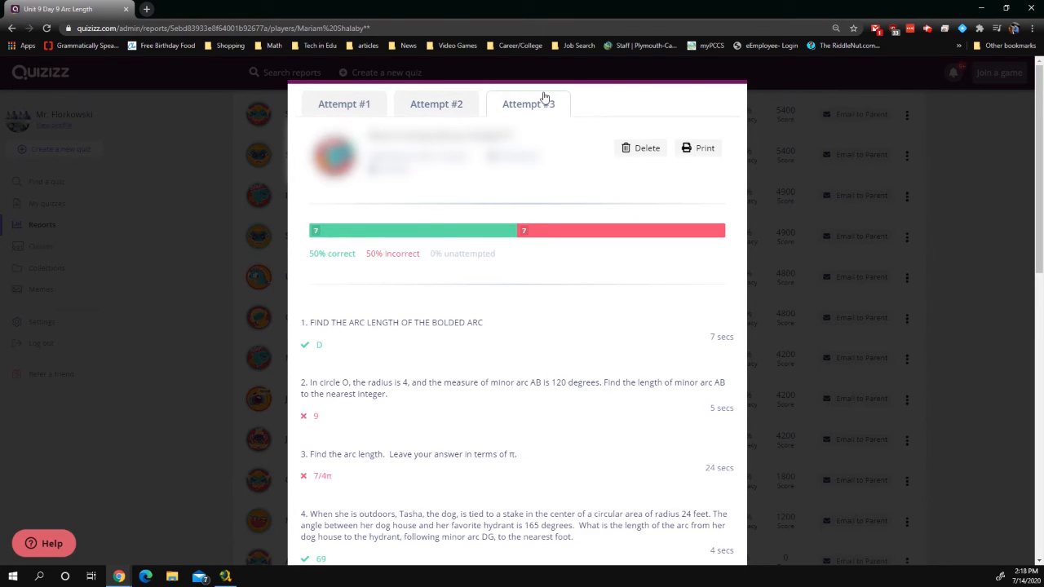
pyautogui.scroll(-2, 638, 361)
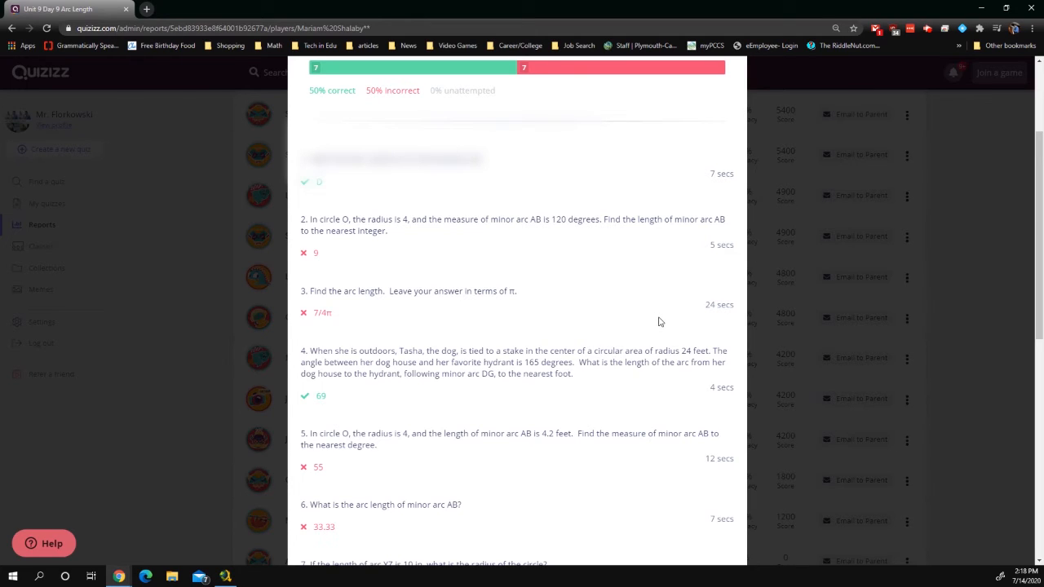
pyautogui.scroll(-3, 660, 321)
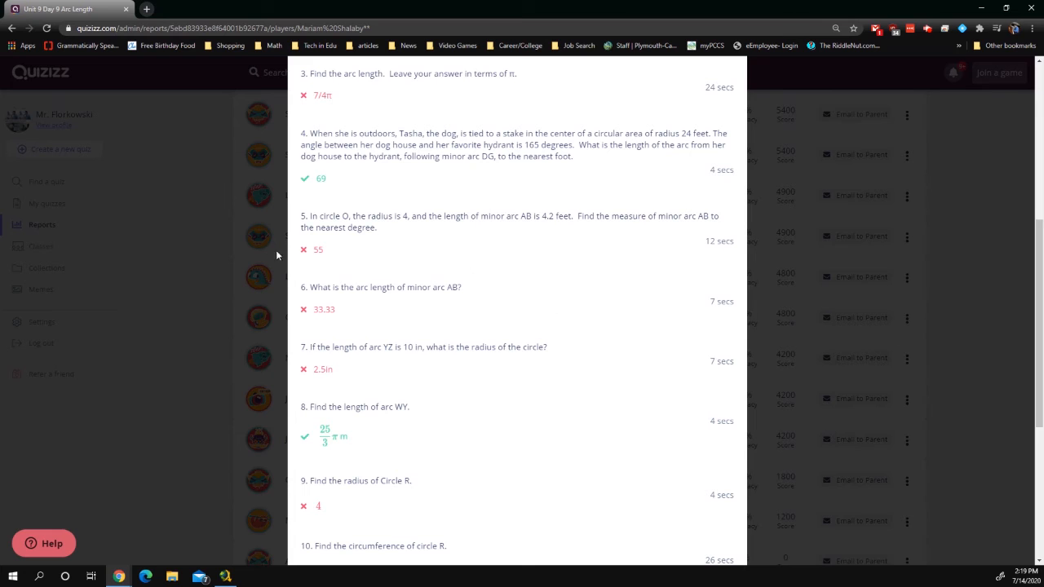
pyautogui.click(186, 256)
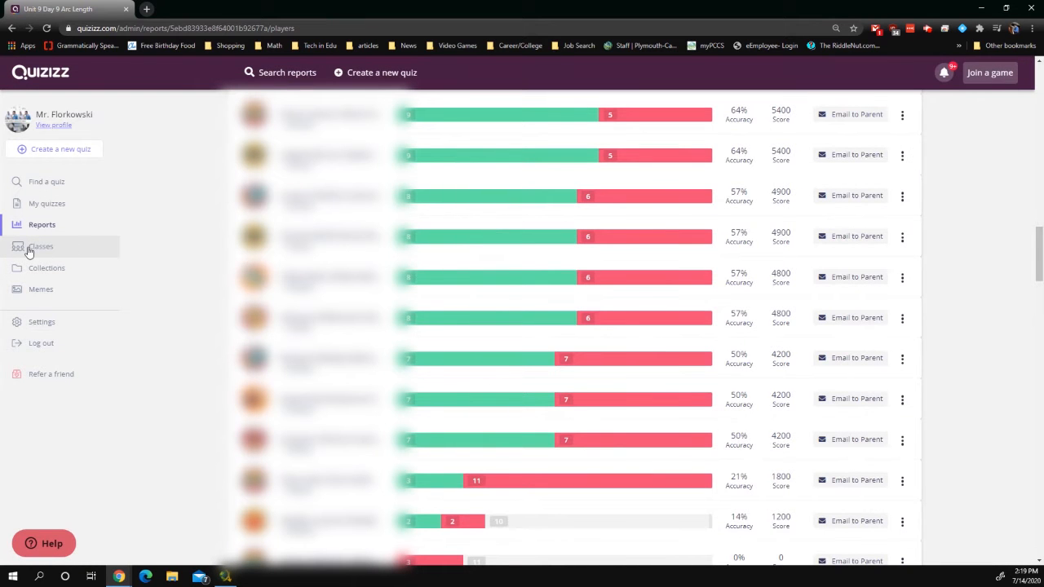
# Go to My Classes, view the Testing class, and bring up the Create a class form
pyautogui.click(29, 249)
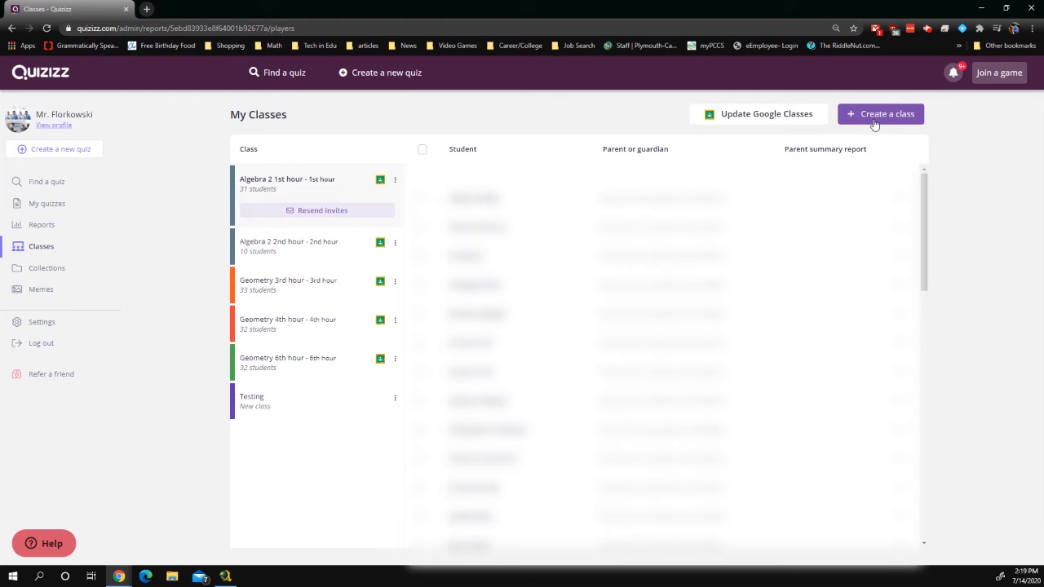
pyautogui.click(338, 398)
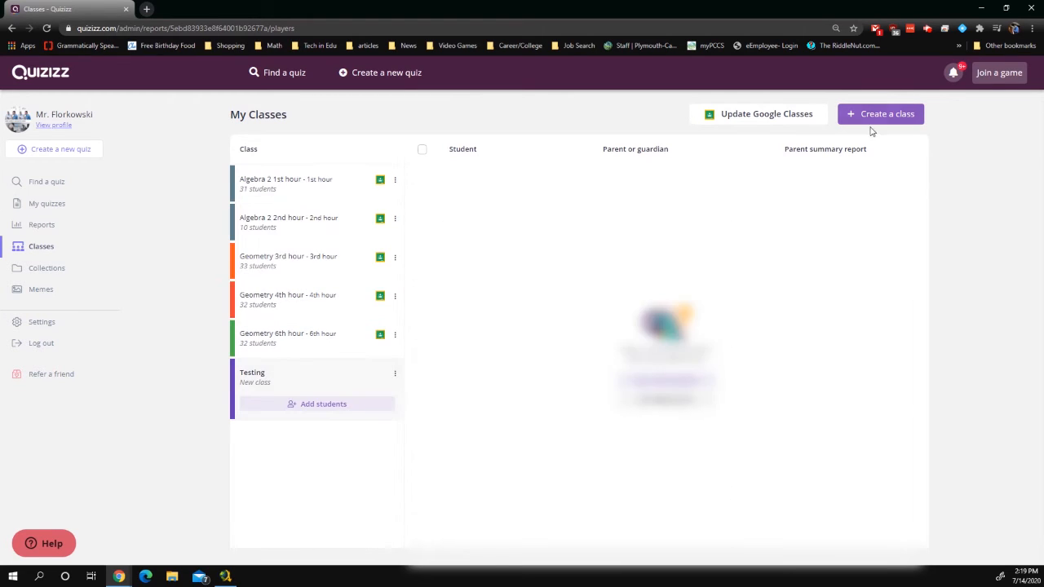
pyautogui.click(868, 115)
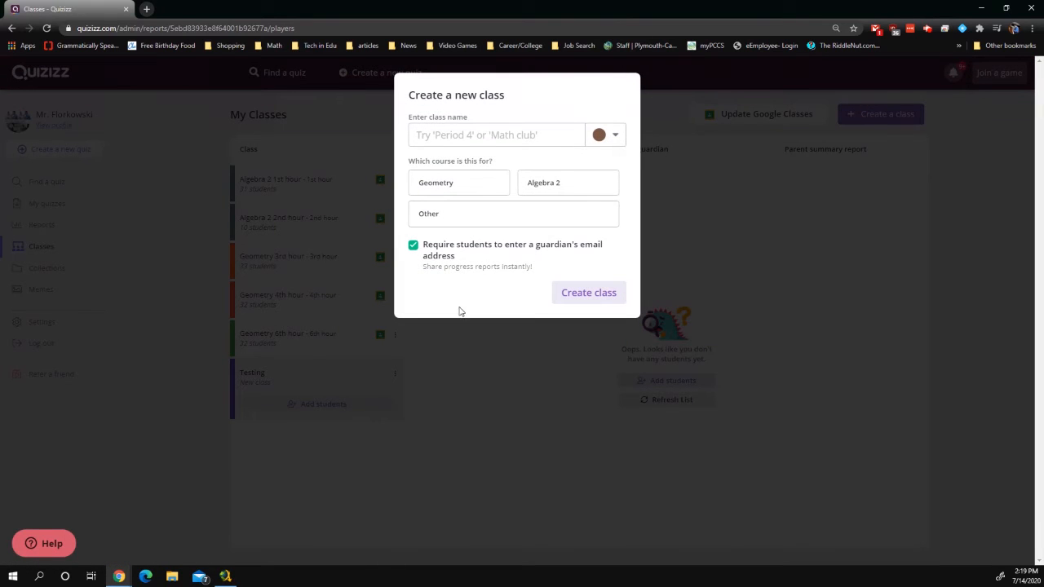
# Name the new class 'Testing again', correcting a typo
pyautogui.click(469, 139)
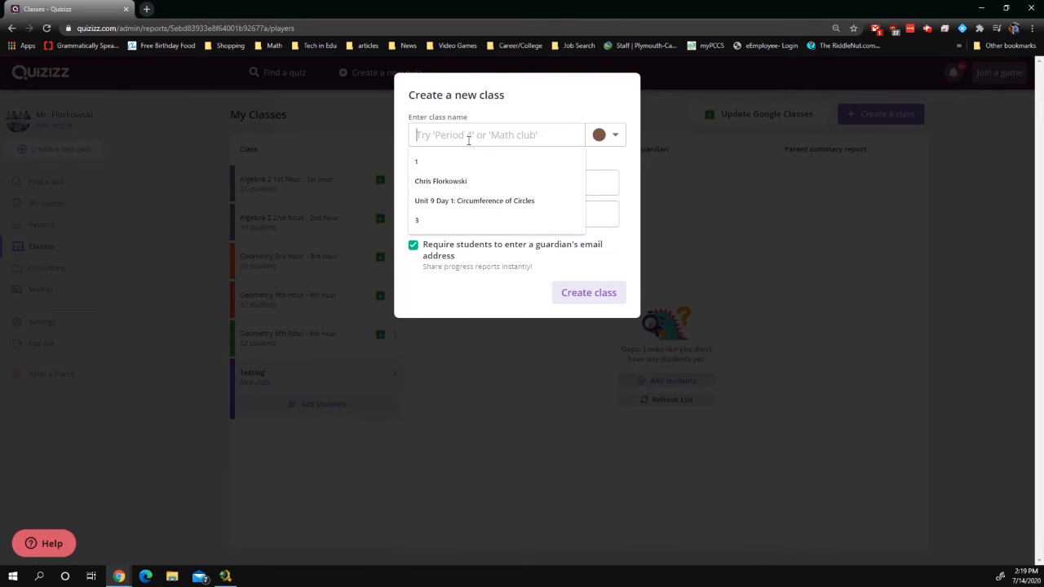
pyautogui.write('Testiong aga')
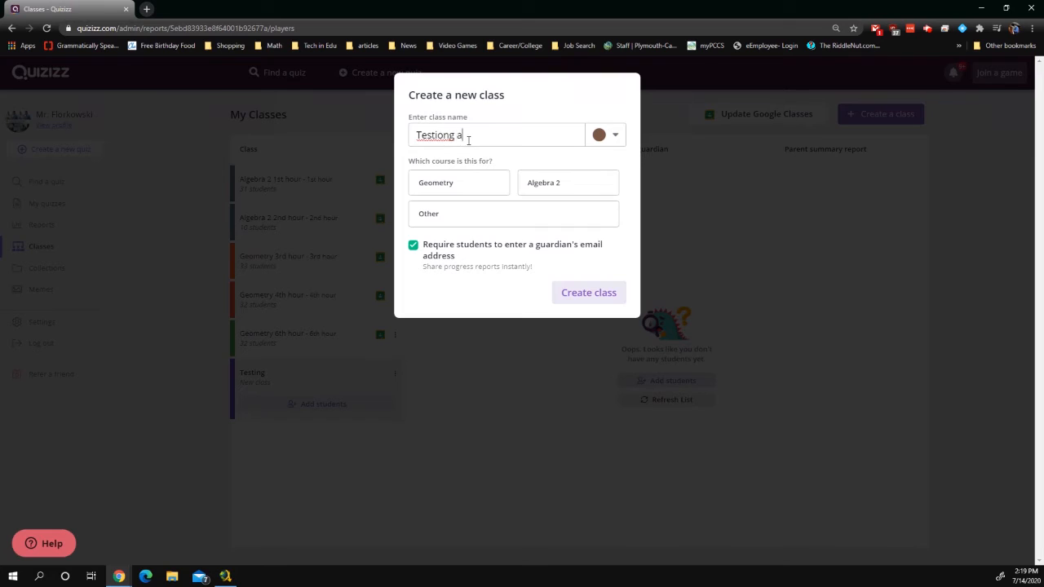
pyautogui.press('BackSpace')
pyautogui.press('BackSpace')
pyautogui.press('BackSpace')
pyautogui.press('BackSpace')
pyautogui.press('BackSpace')
pyautogui.press('BackSpace')
pyautogui.write('o')
pyautogui.write('ng again')
# Set the course to Algebra 2, drop the guardian email requirement, and create the class
pyautogui.click(473, 214)
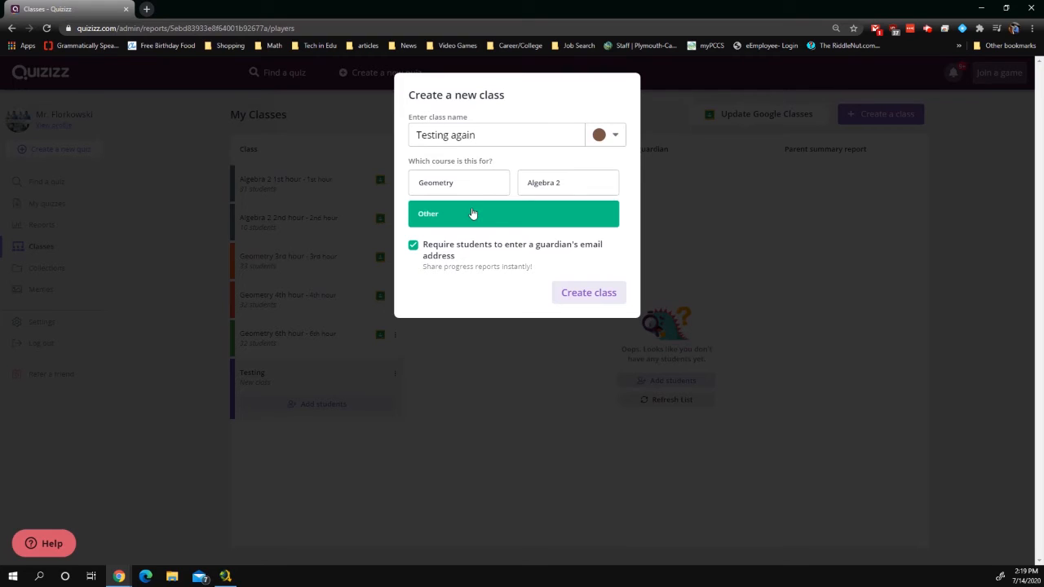
pyautogui.click(455, 191)
pyautogui.click(533, 187)
pyautogui.click(447, 187)
pyautogui.click(491, 216)
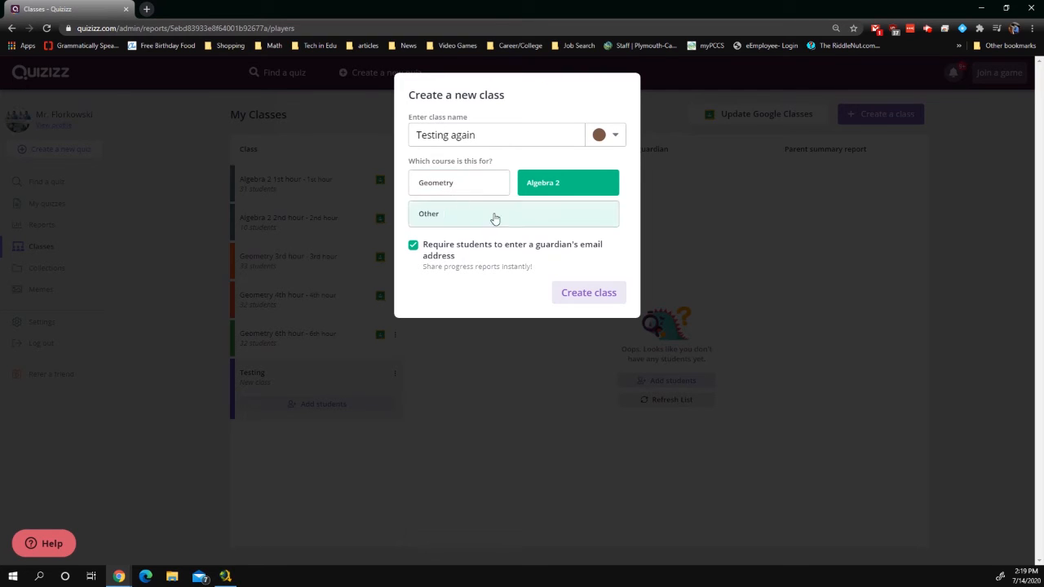
pyautogui.click(541, 181)
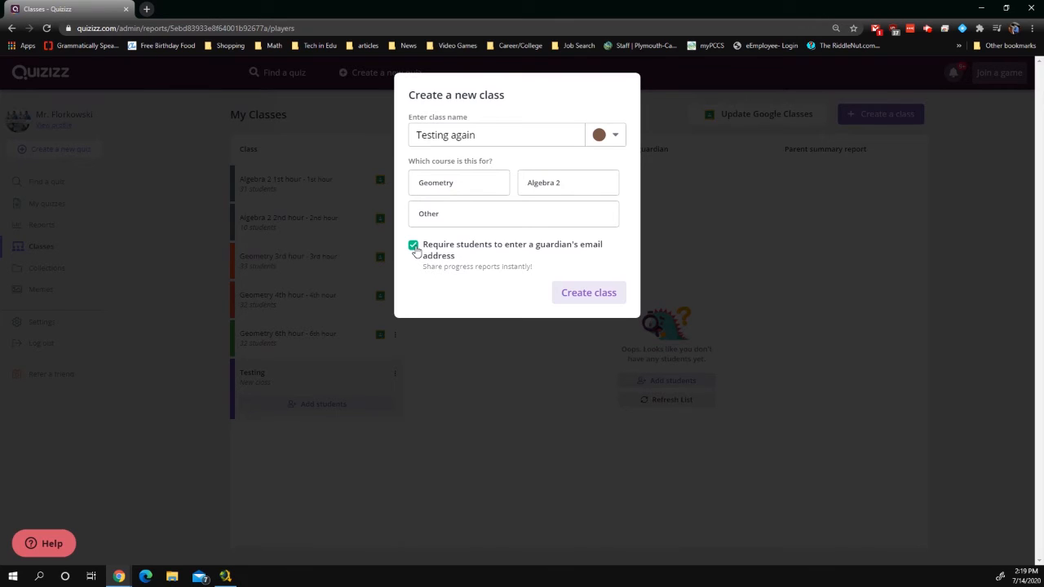
pyautogui.click(413, 246)
pyautogui.click(558, 186)
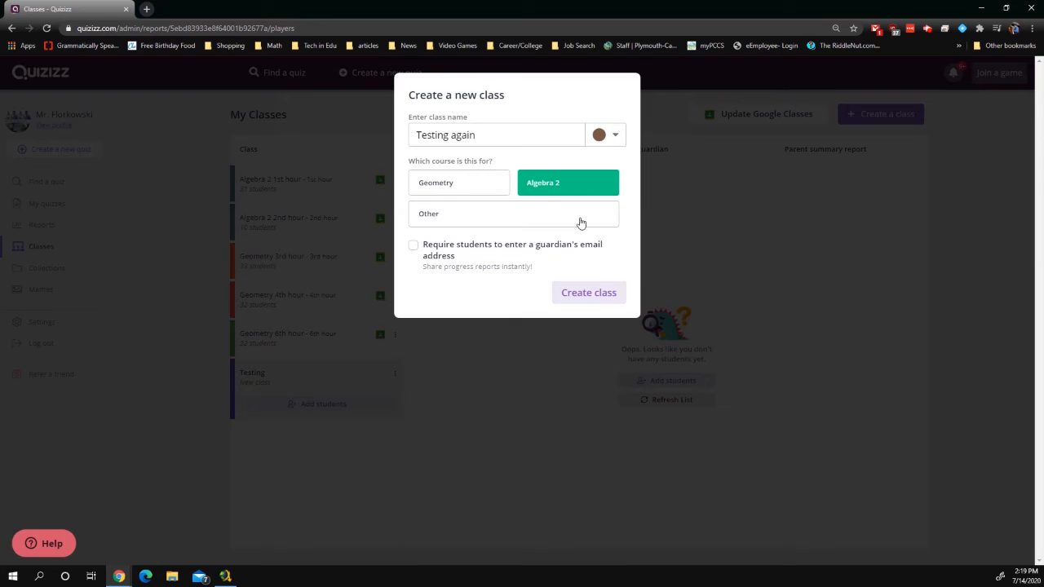
pyautogui.click(601, 296)
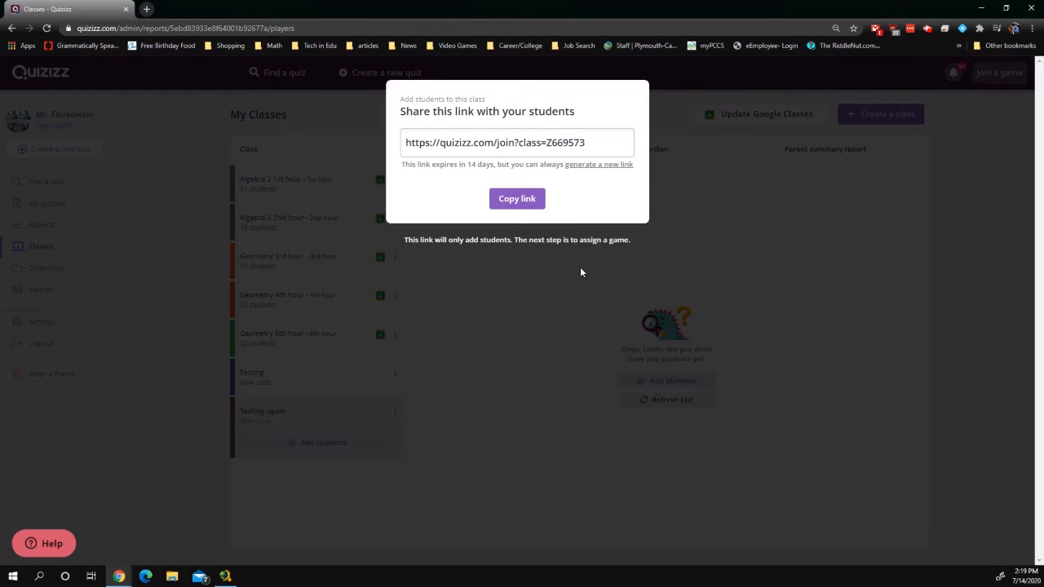
# Dismiss the student join link, check Algebra 2 1st hour, then view the empty Testing again class
pyautogui.moveTo(605, 143); pyautogui.dragTo(331, 133)
pyautogui.click(331, 133)
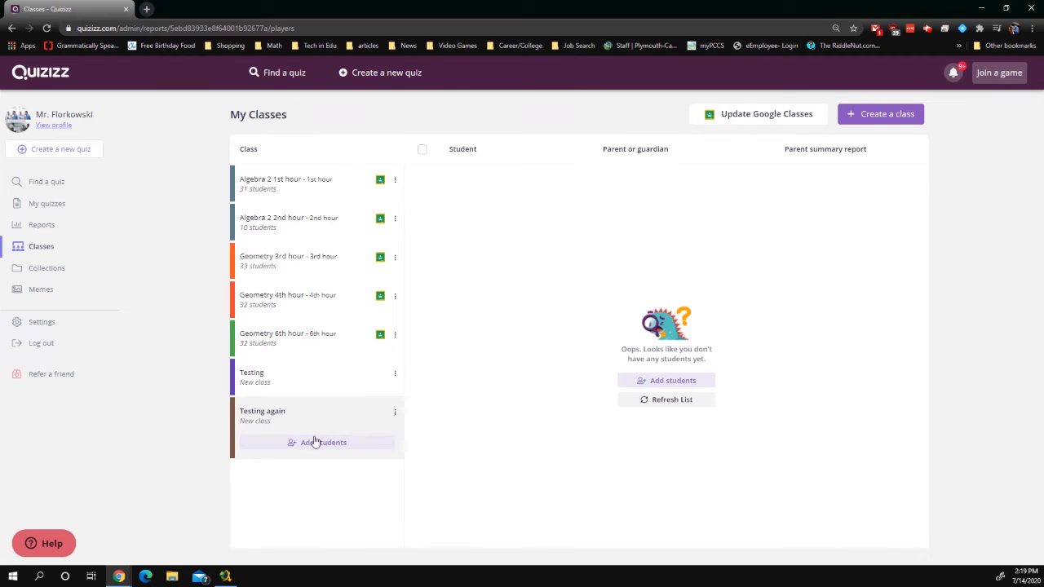
pyautogui.click(350, 443)
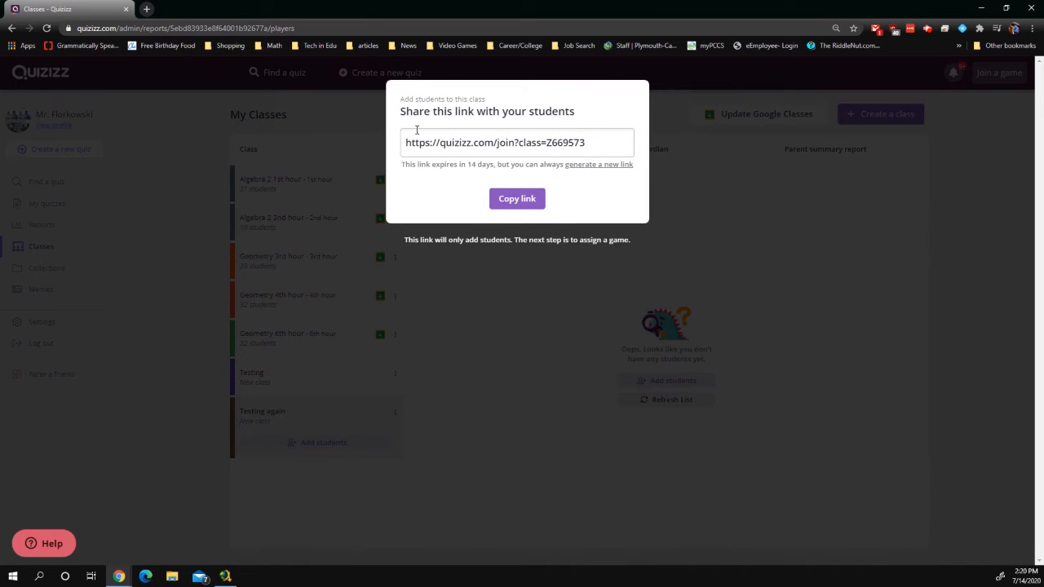
pyautogui.click(558, 269)
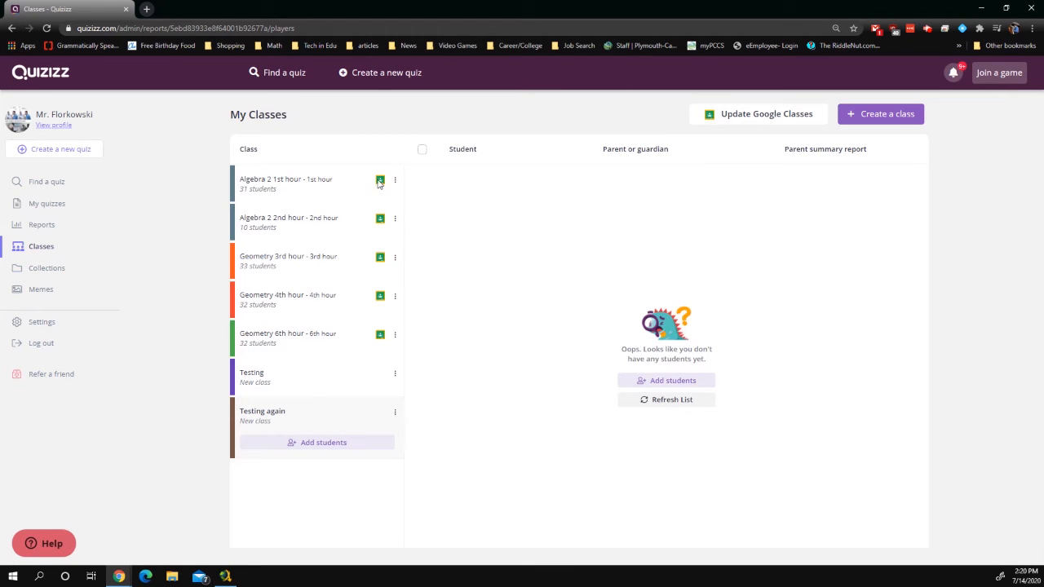
pyautogui.click(269, 179)
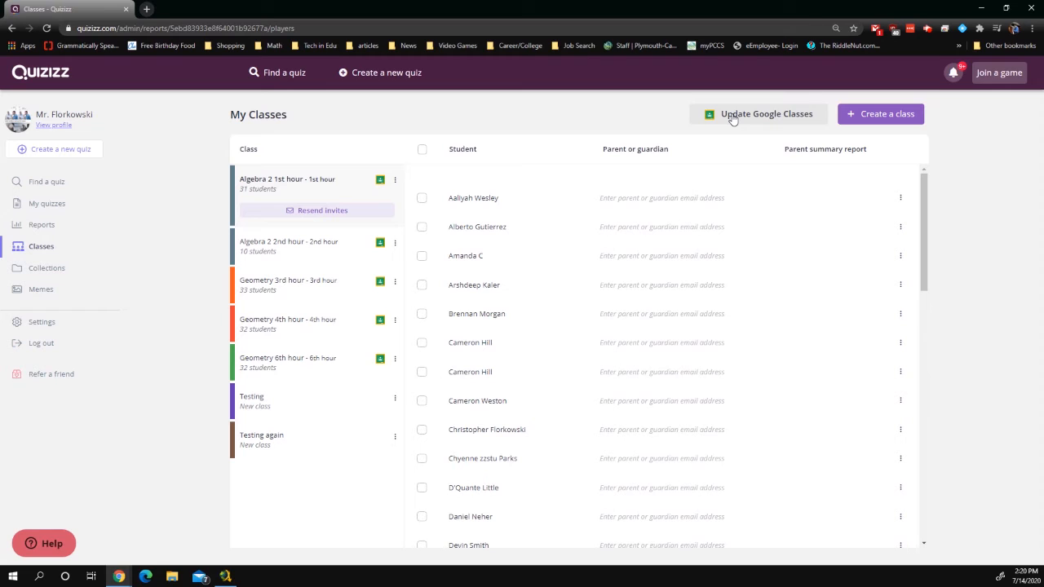
pyautogui.click(270, 444)
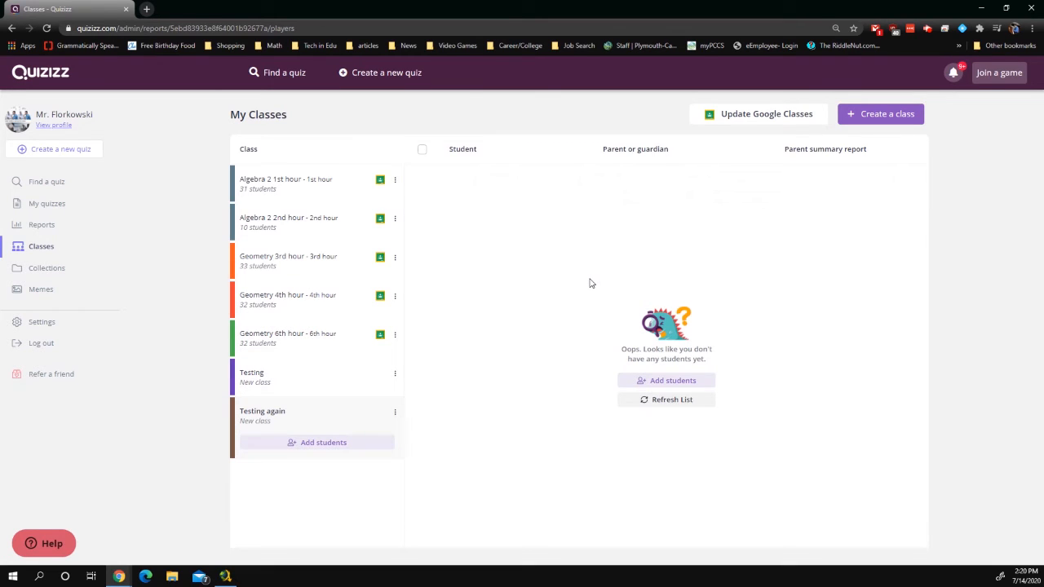
# Start a new quiz named 'Pythagorean Theorem', fixing the misspelled 'Pythagoren' via spelling suggestions
pyautogui.click(388, 80)
pyautogui.click(492, 160)
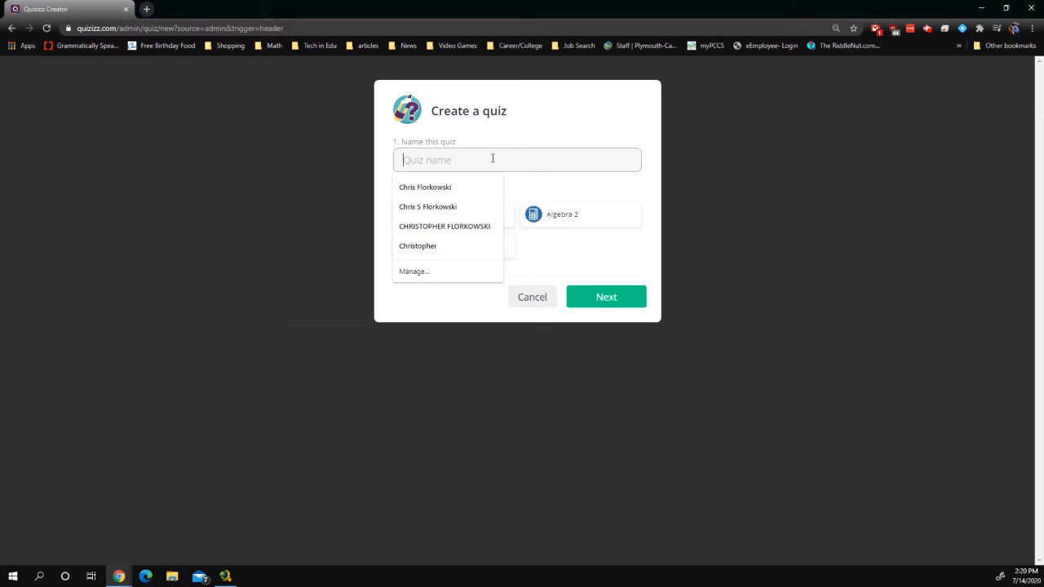
pyautogui.write('Pythagoren ')
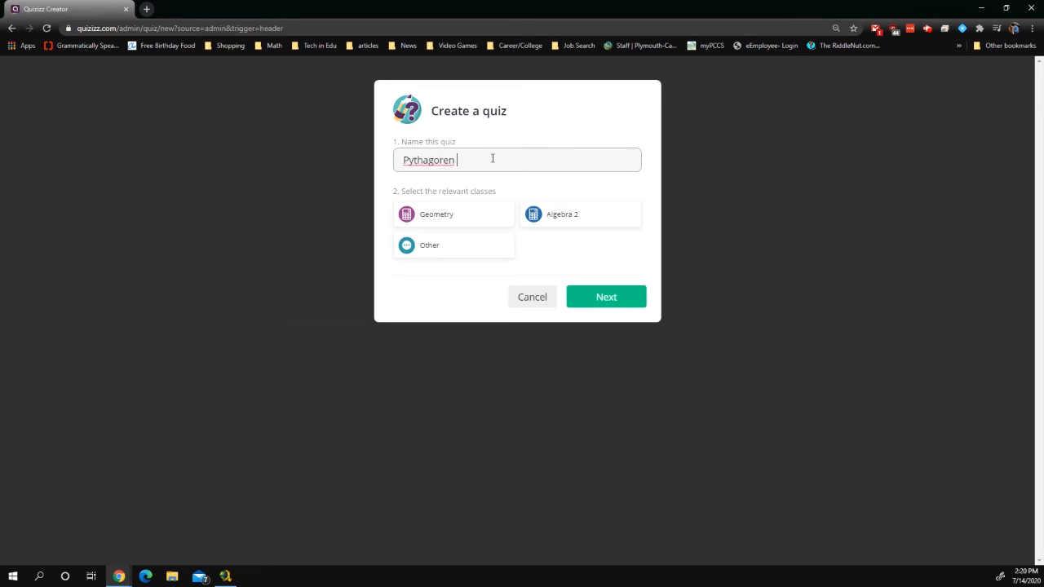
pyautogui.write('Theorem')
pyautogui.rightClick(432, 170)
pyautogui.click(459, 176)
# Assign the quiz to the Geometry class only and create it
pyautogui.click(574, 222)
pyautogui.click(489, 220)
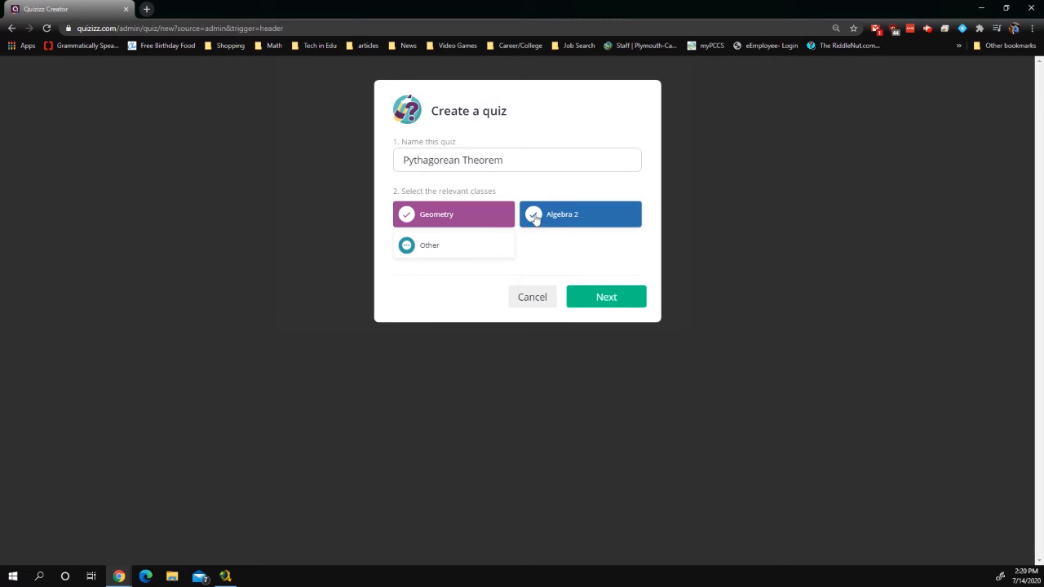
pyautogui.click(531, 216)
pyautogui.click(606, 298)
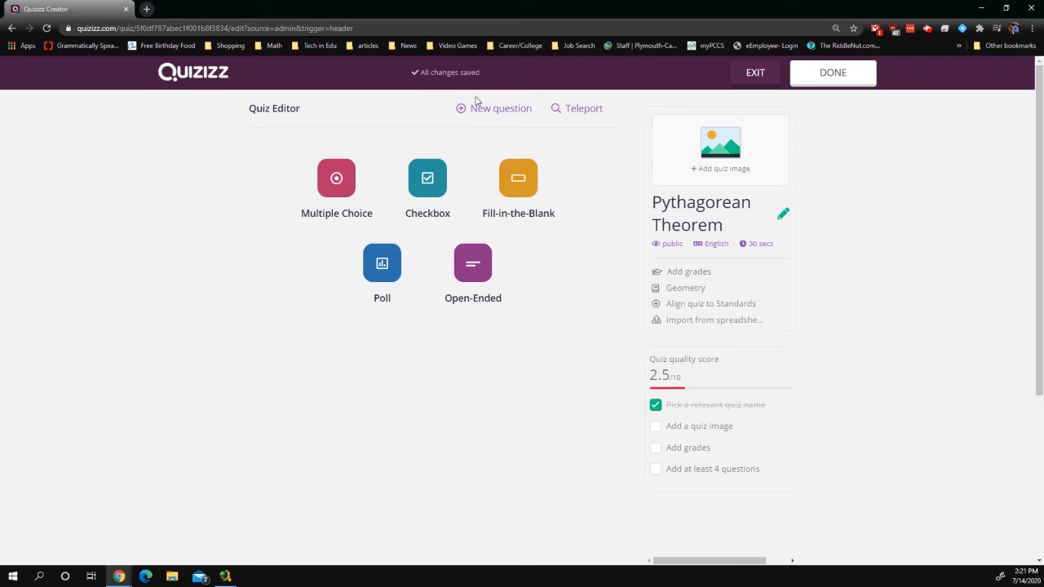
# Teleport questions 1, 4 and 5 from the first public Pythagorean Theorem quiz
pyautogui.click(587, 111)
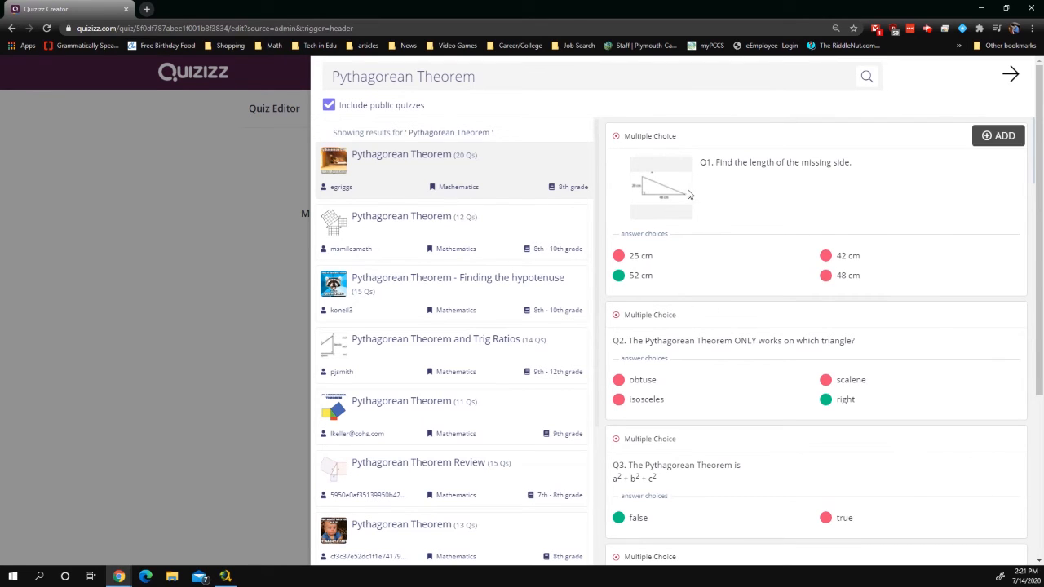
pyautogui.click(993, 138)
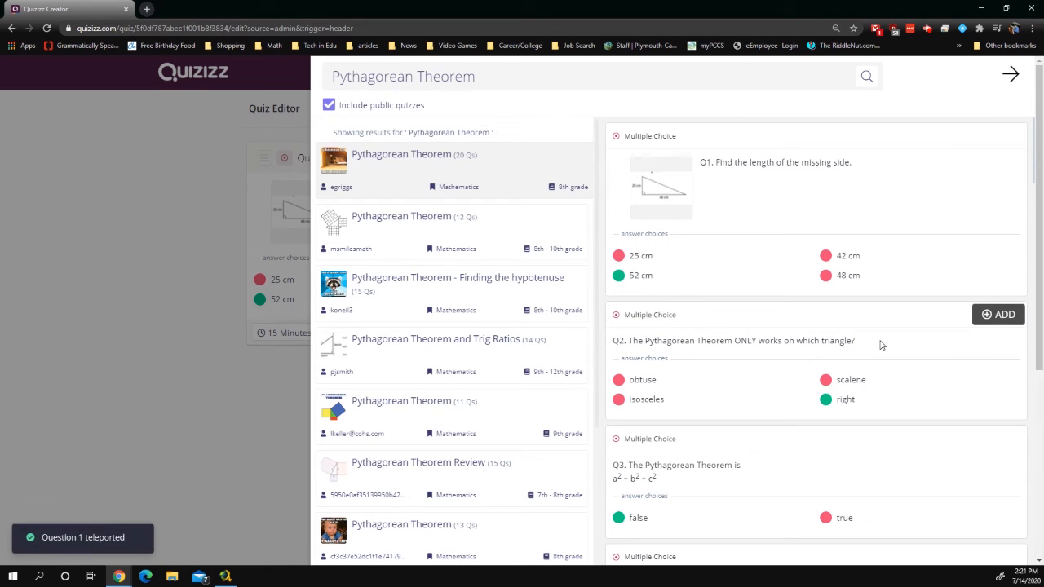
pyautogui.scroll(-3, 906, 431)
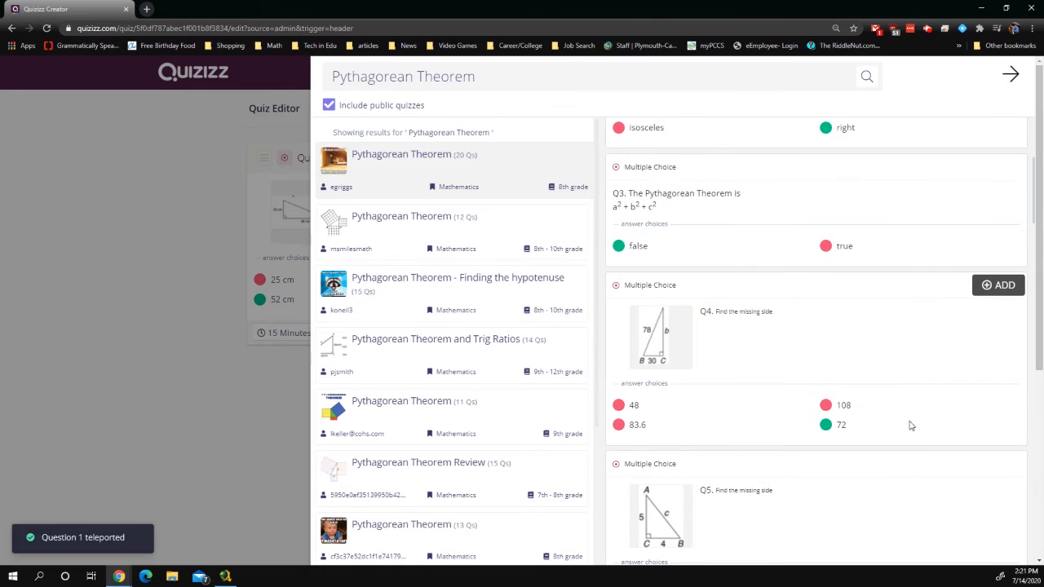
pyautogui.click(980, 287)
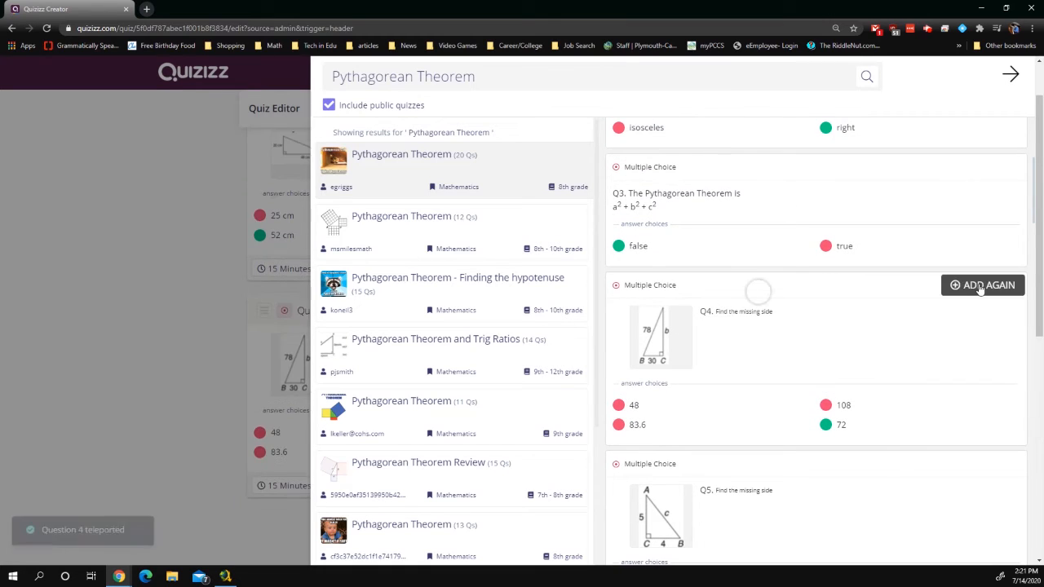
pyautogui.scroll(-3, 980, 287)
pyautogui.click(998, 248)
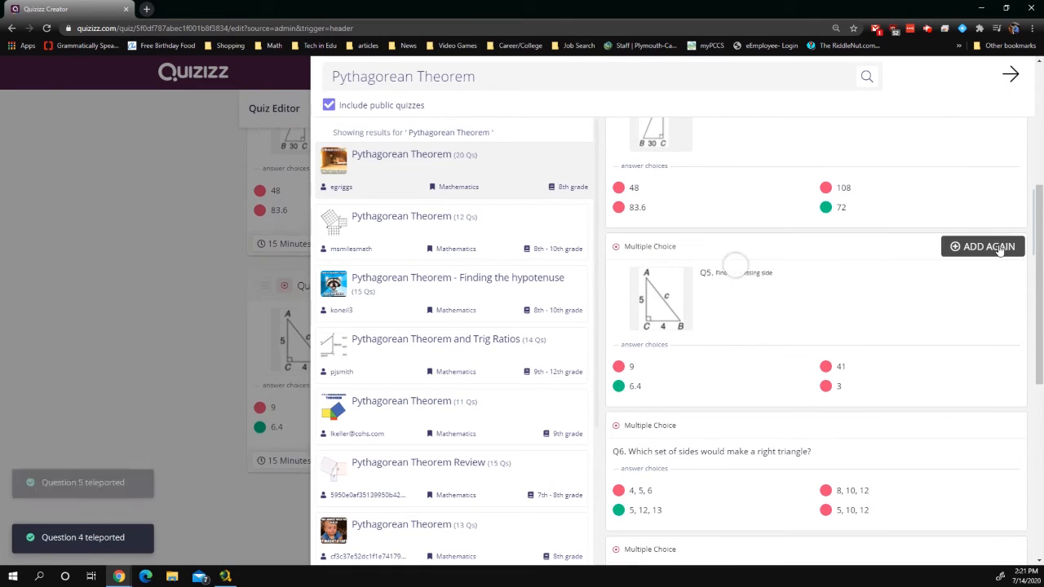
# Preview the questions of 'Pythagorean Theorem - Finding the hypotenuse'
pyautogui.scroll(-2, 969, 303)
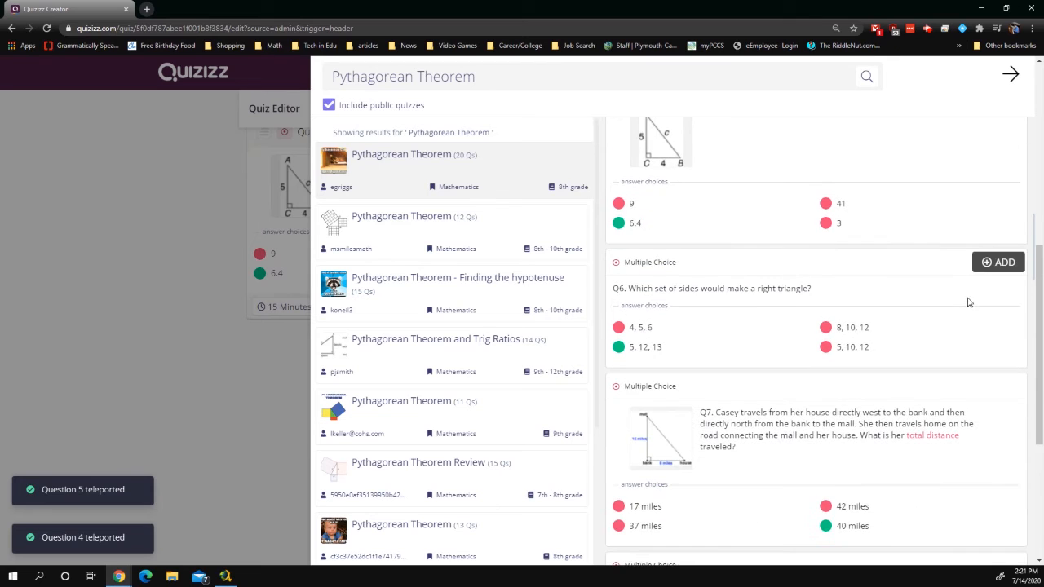
pyautogui.scroll(-3, 969, 303)
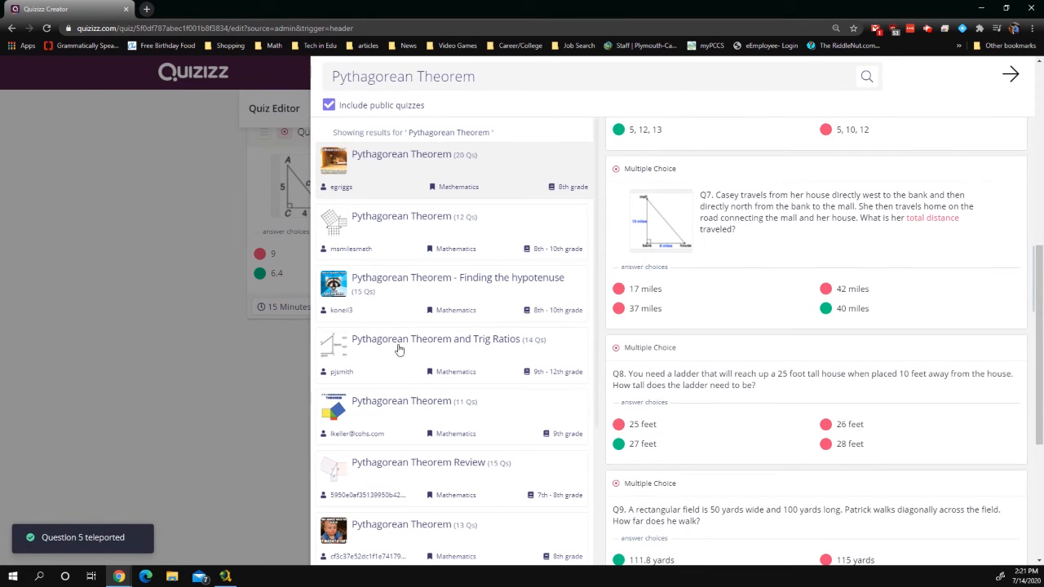
pyautogui.click(391, 278)
pyautogui.moveTo(878, 259)
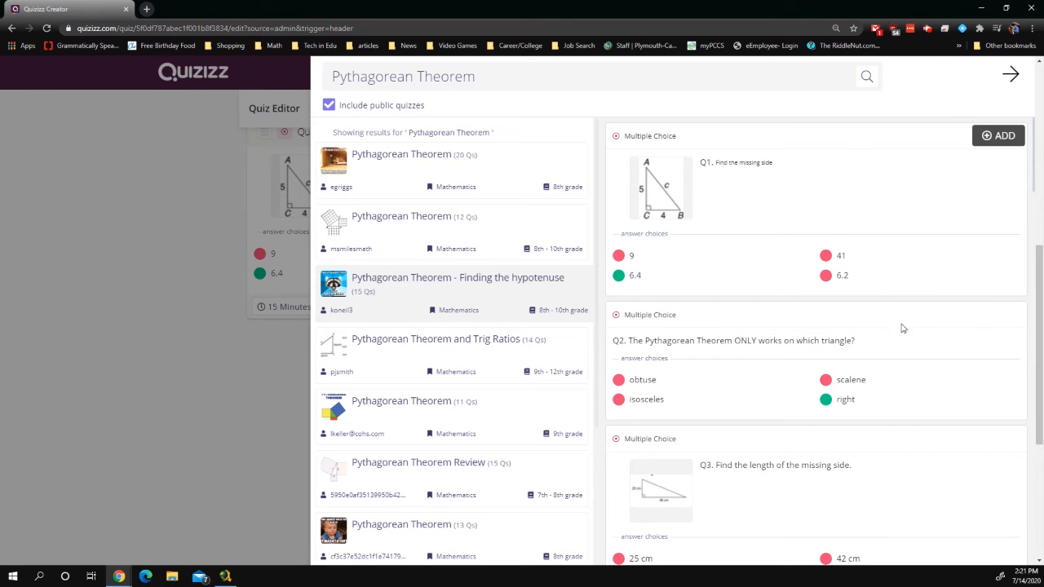
# Add questions 3 and 5 from the Finding the hypotenuse quiz
pyautogui.scroll(-2, 938, 359)
pyautogui.click(1012, 334)
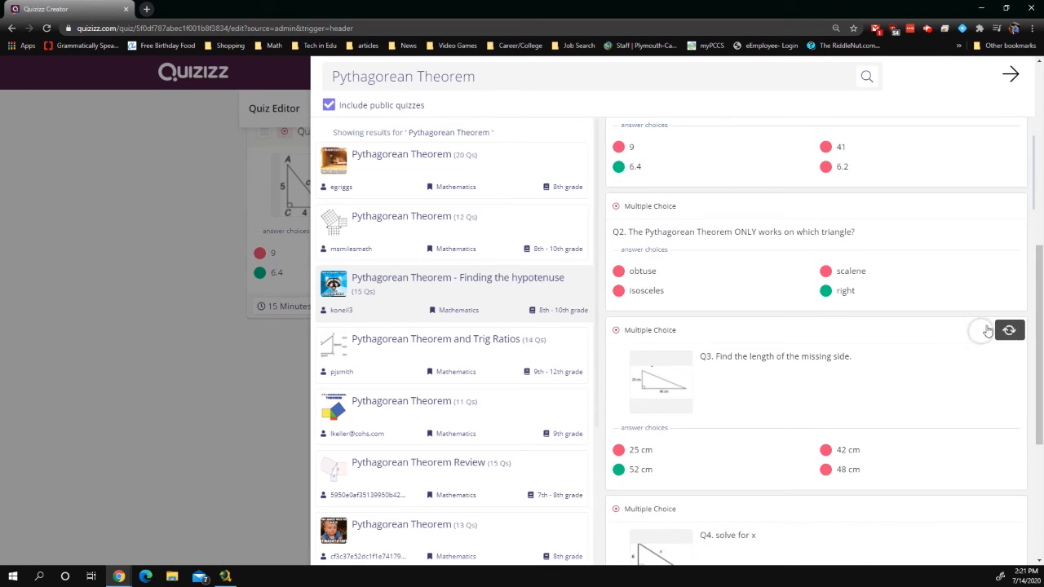
pyautogui.scroll(-3, 877, 351)
pyautogui.scroll(-3, 897, 355)
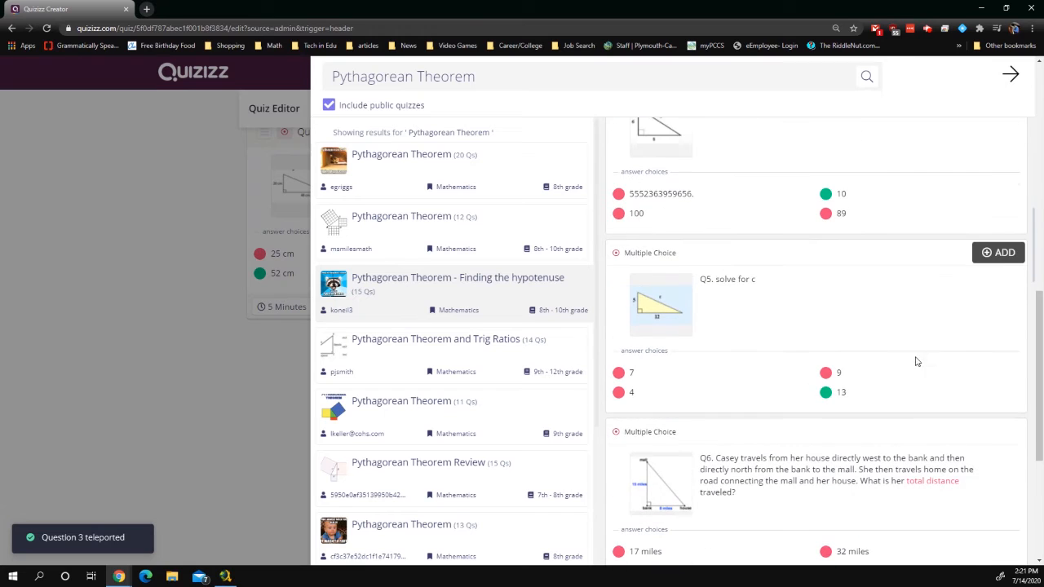
pyautogui.click(1003, 253)
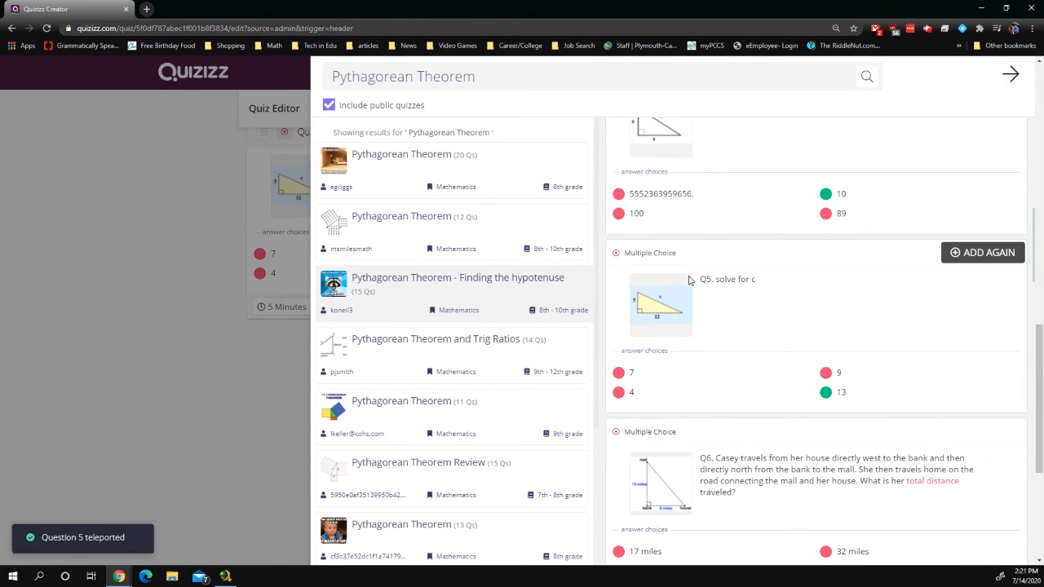
# Add questions 6, 7, 10 and 9 (total distance, airplane, paper diagonal), then close Teleport
pyautogui.scroll(-1, 815, 327)
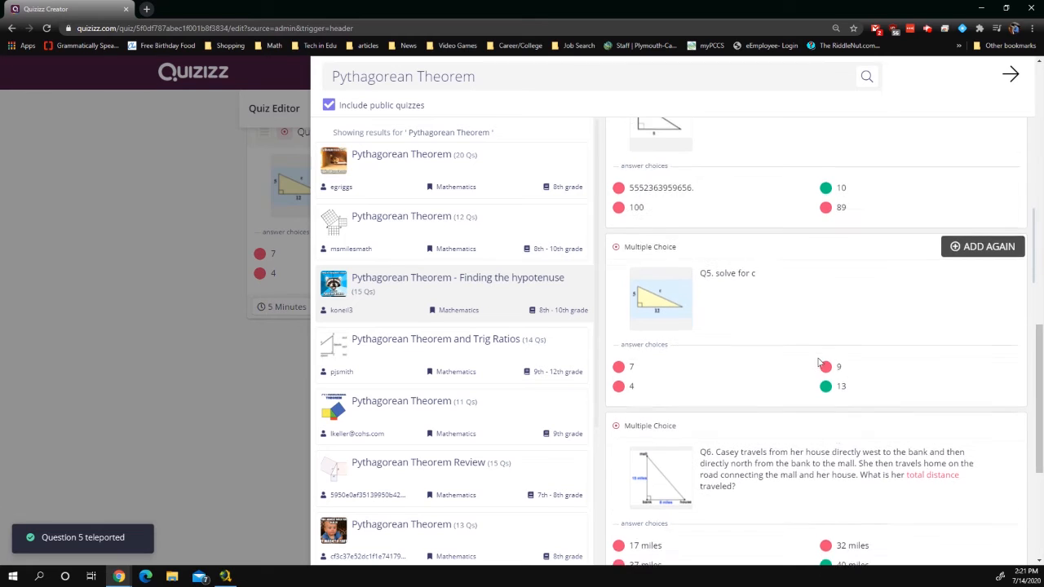
pyautogui.click(998, 323)
pyautogui.scroll(-2, 995, 310)
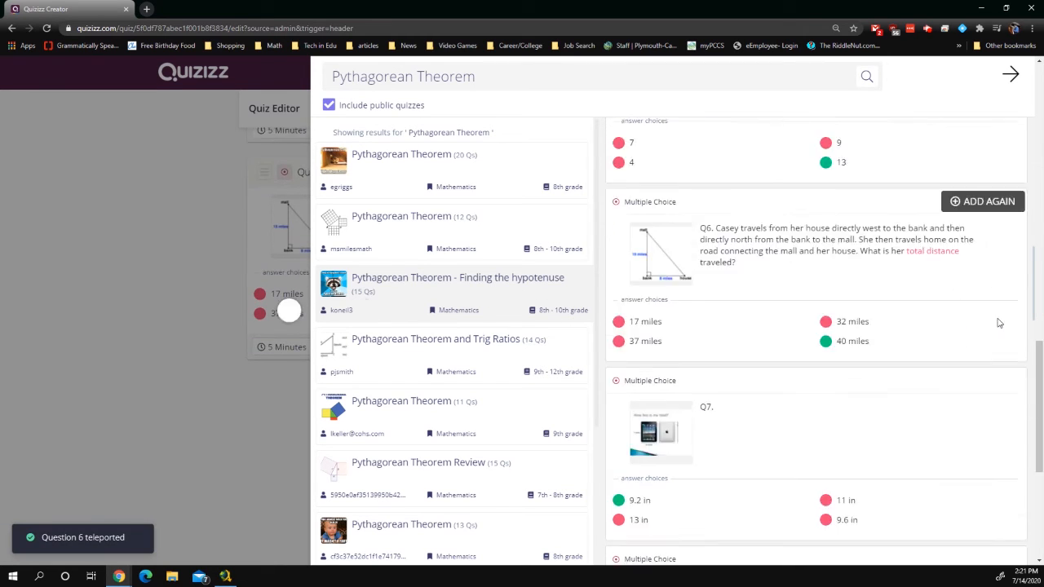
pyautogui.click(993, 290)
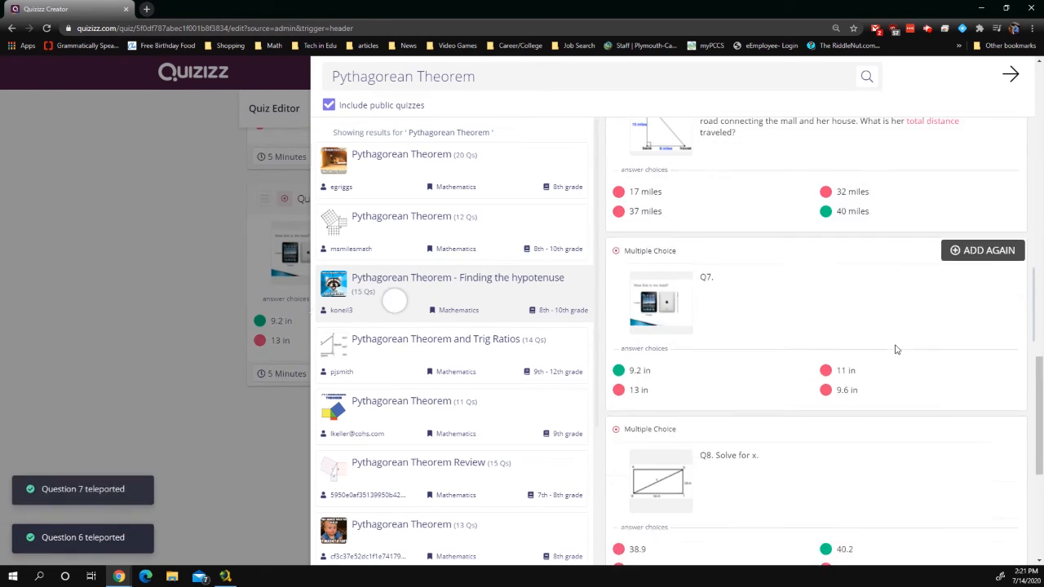
pyautogui.scroll(-4, 897, 351)
pyautogui.click(997, 398)
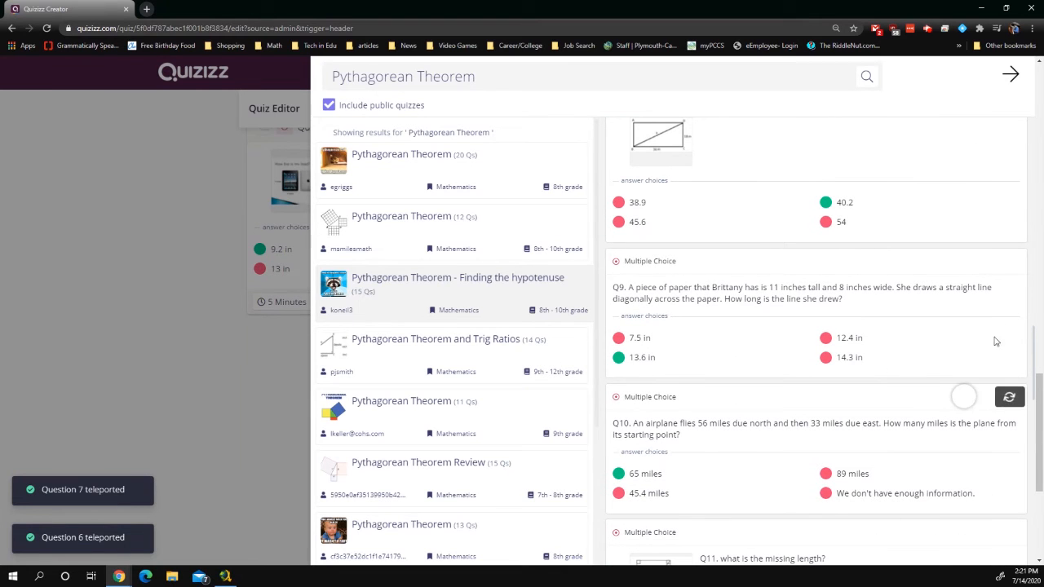
pyautogui.click(1000, 263)
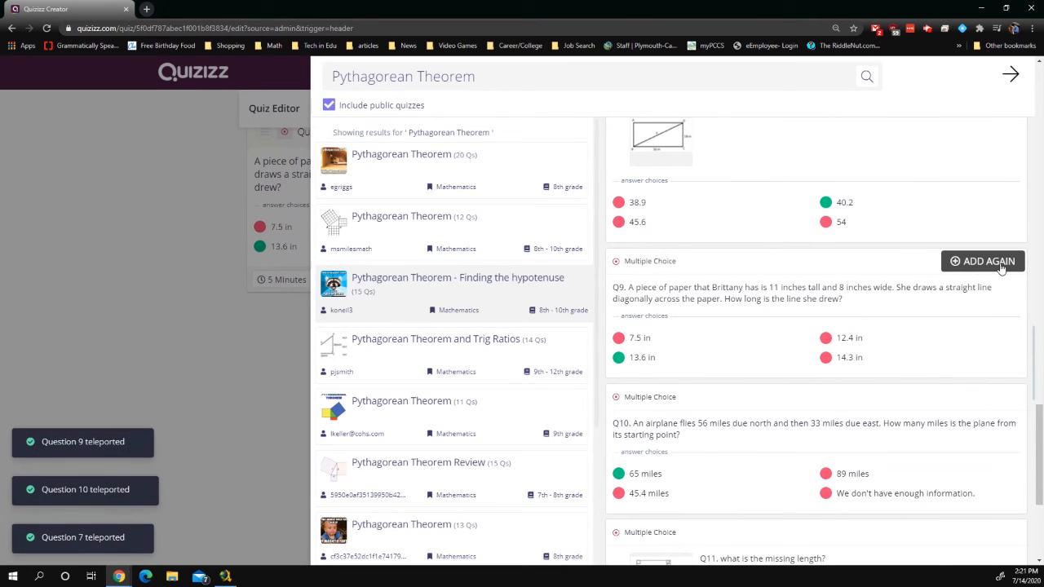
pyautogui.click(1010, 75)
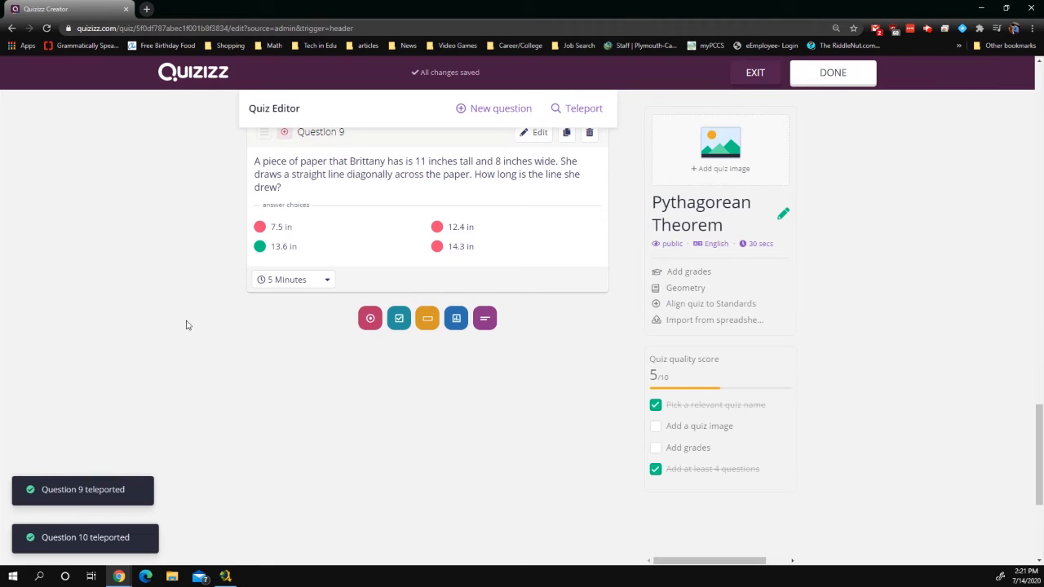
pyautogui.scroll(2, 340, 348)
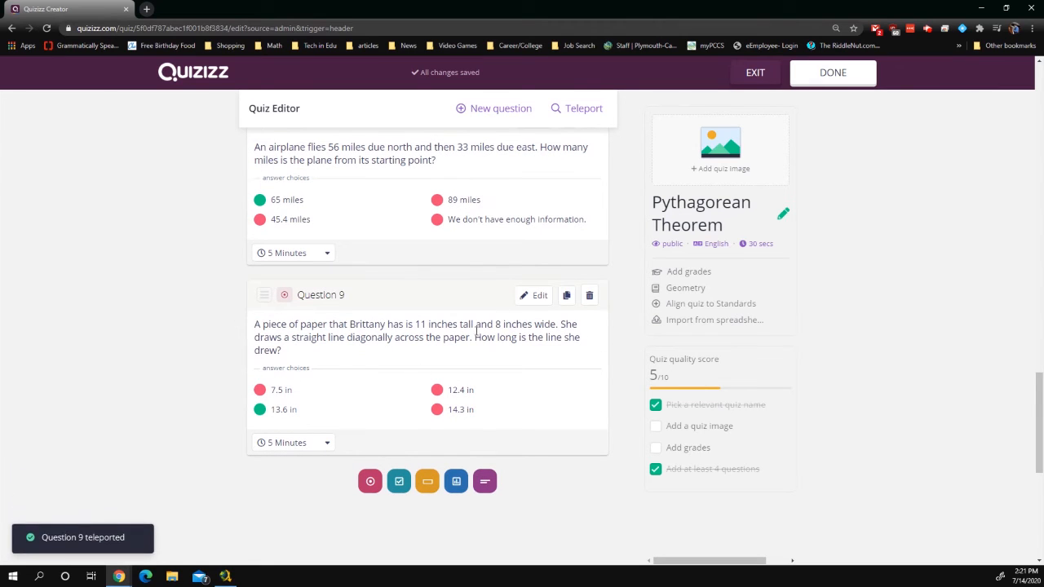
pyautogui.scroll(1, 335, 273)
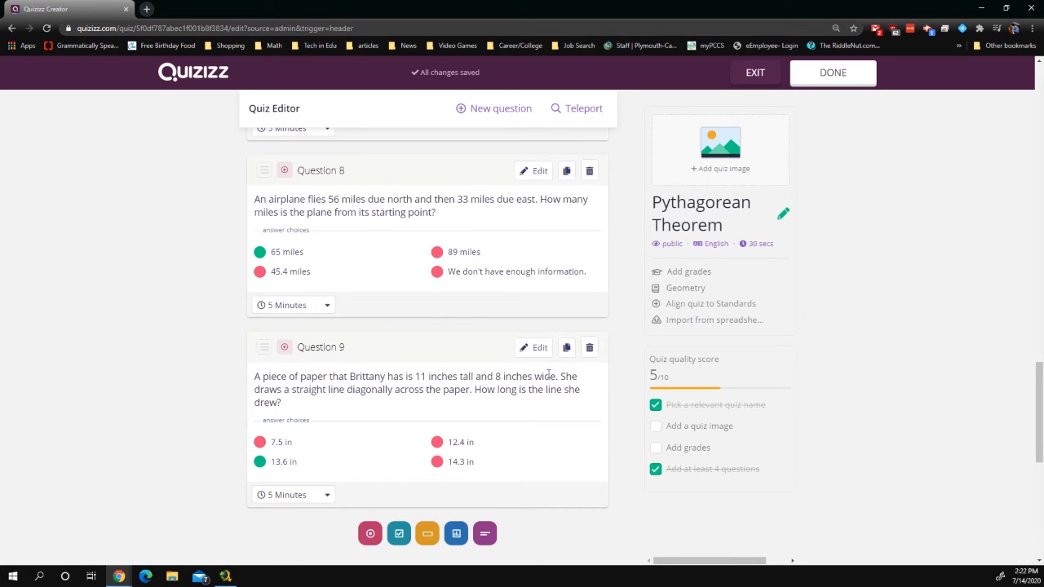
pyautogui.click(528, 348)
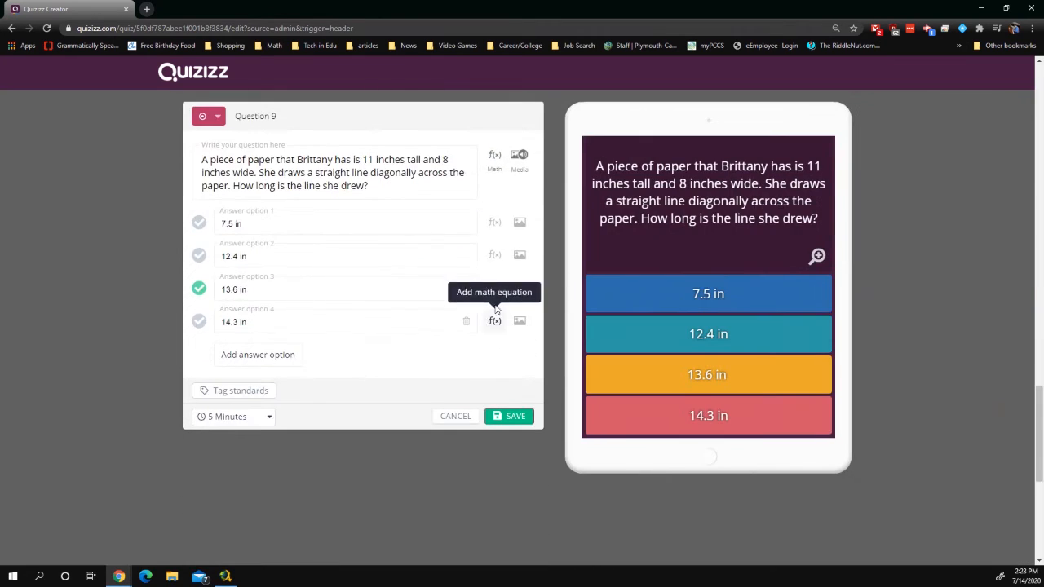
pyautogui.click(209, 118)
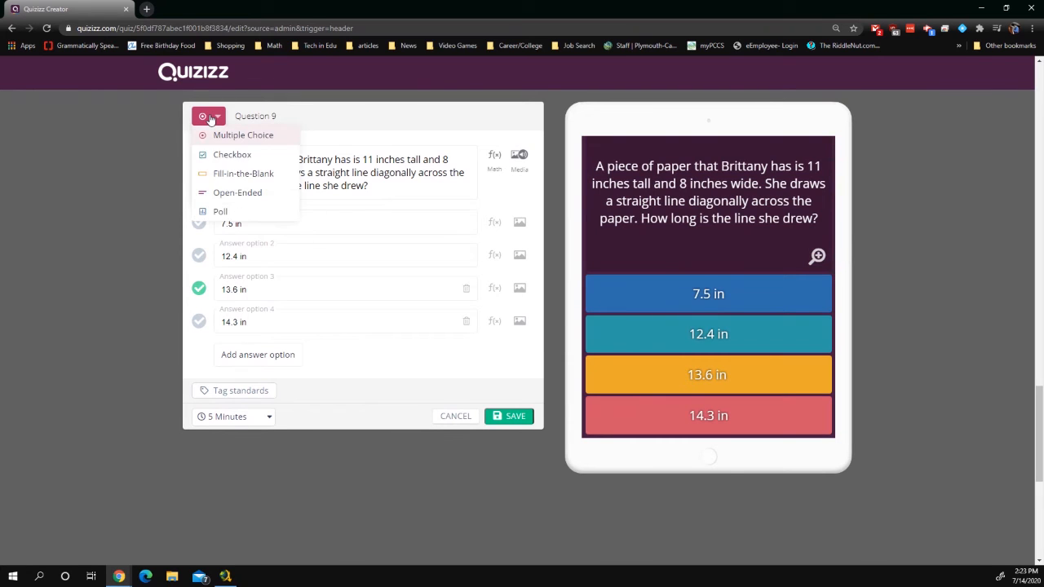
pyautogui.click(264, 176)
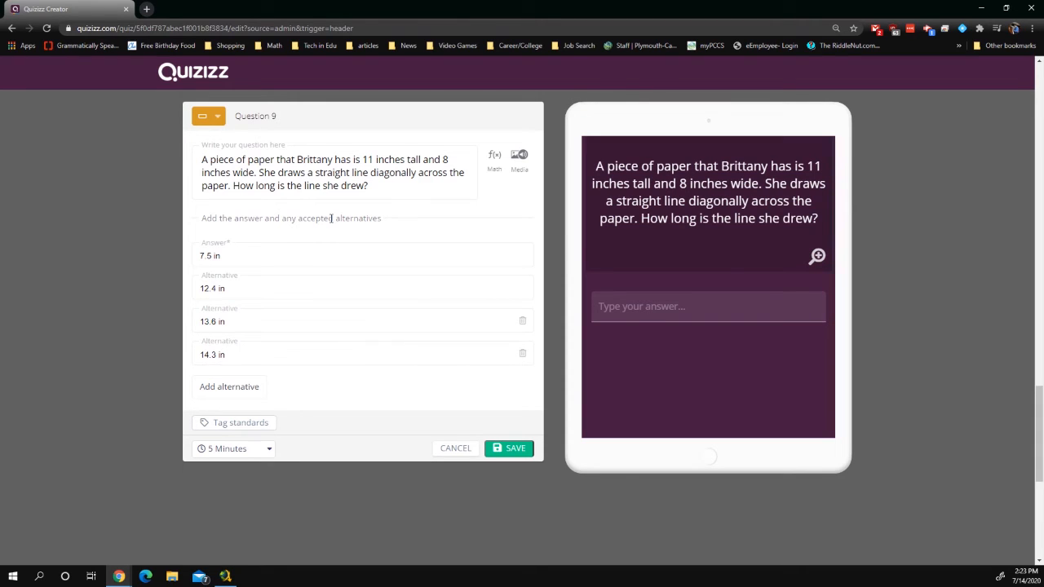
pyautogui.click(215, 117)
pyautogui.click(234, 191)
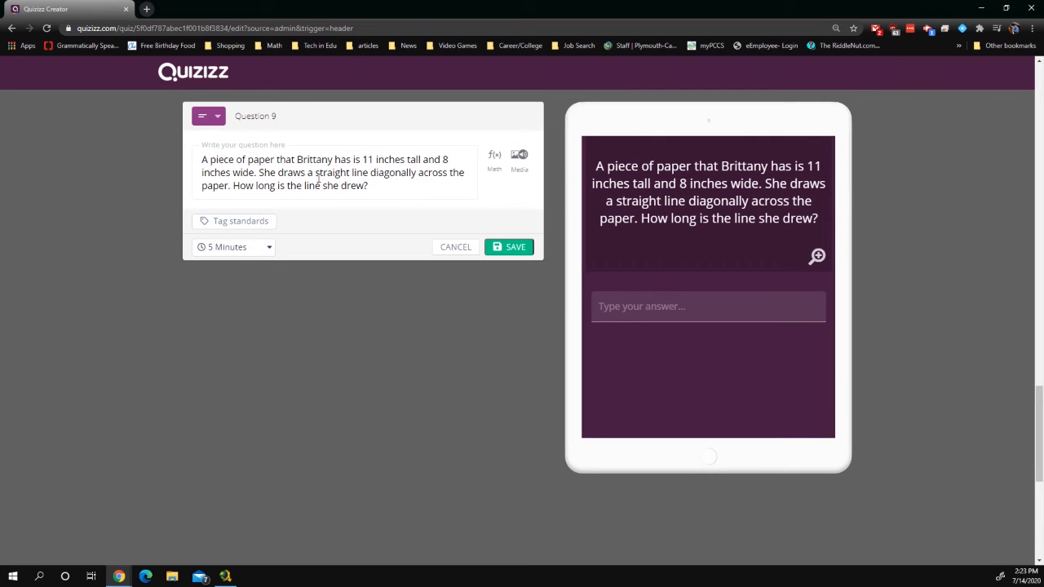
pyautogui.click(214, 119)
pyautogui.click(240, 174)
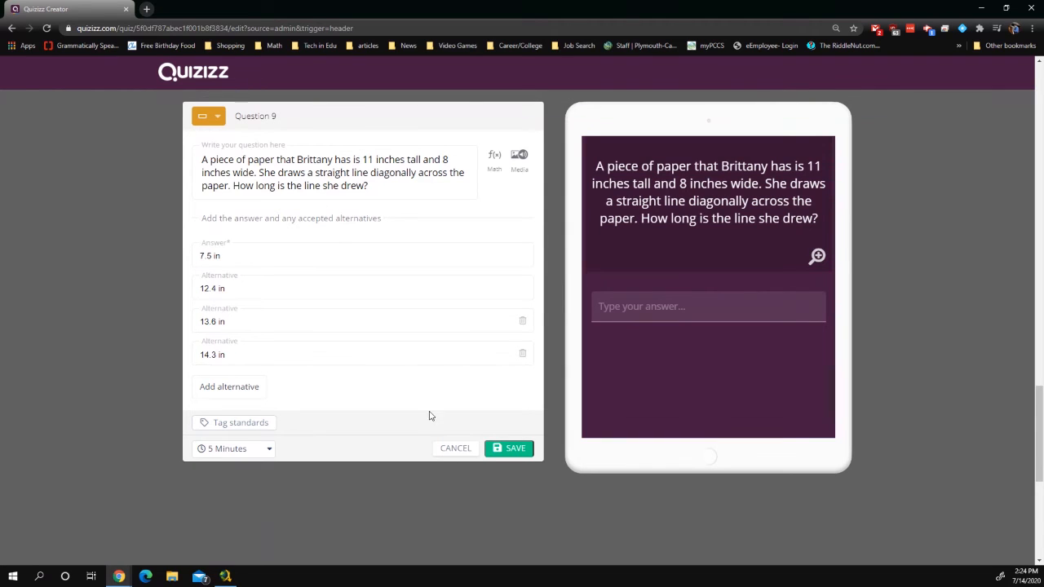
pyautogui.click(462, 449)
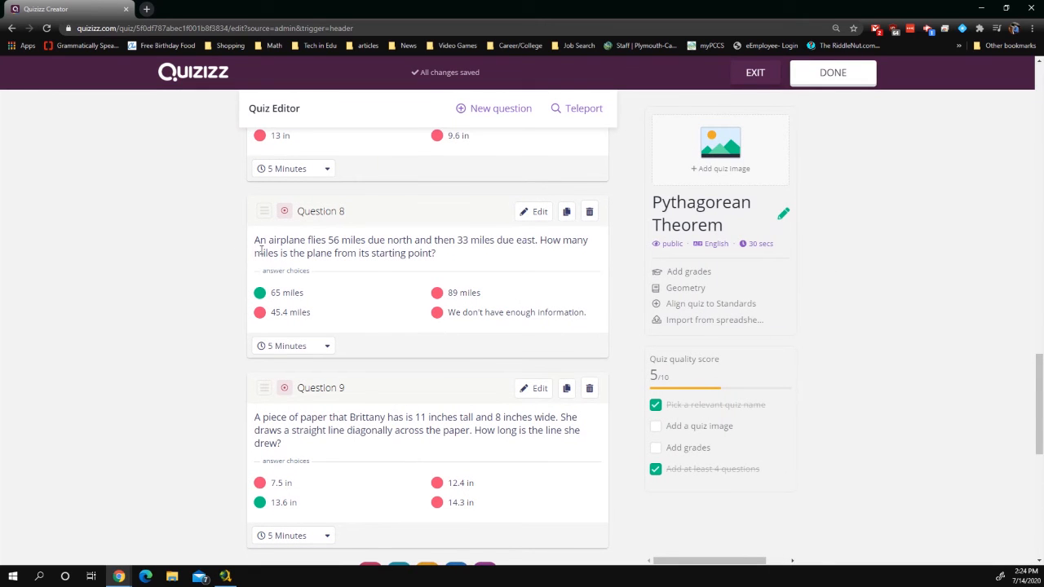
pyautogui.scroll(-2, 326, 285)
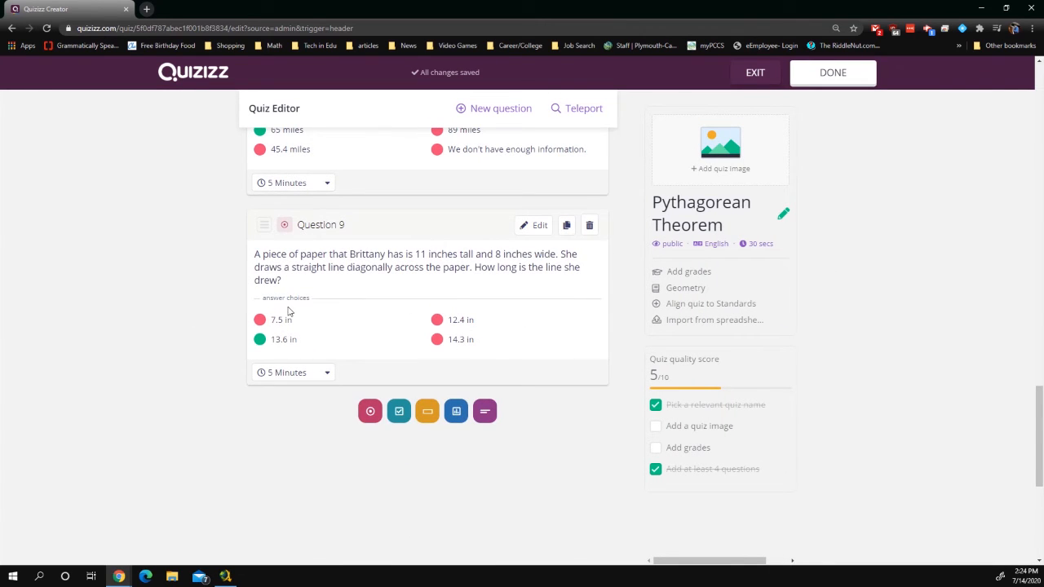
pyautogui.scroll(9, 205, 289)
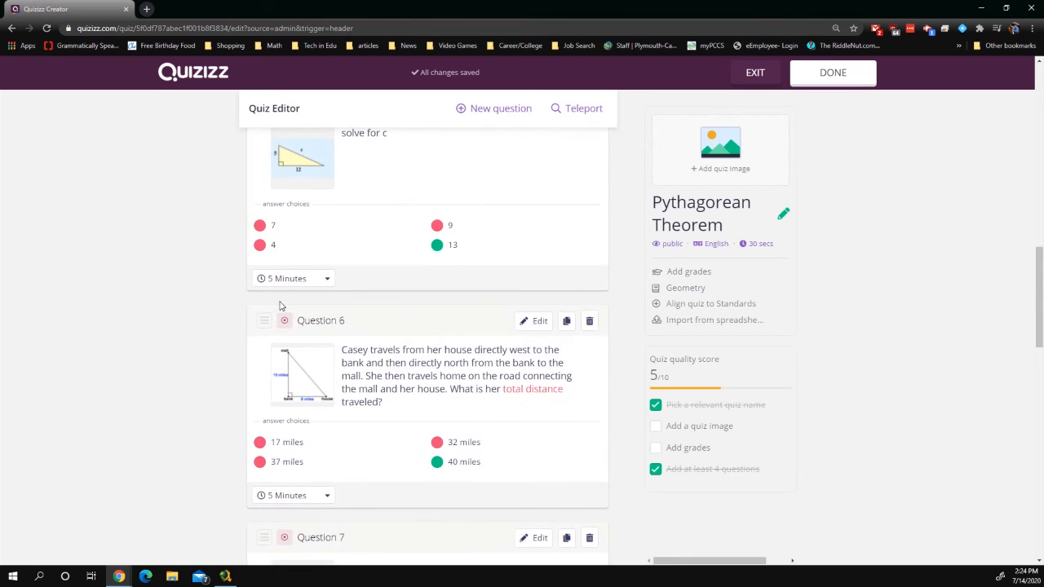
pyautogui.scroll(2, 280, 303)
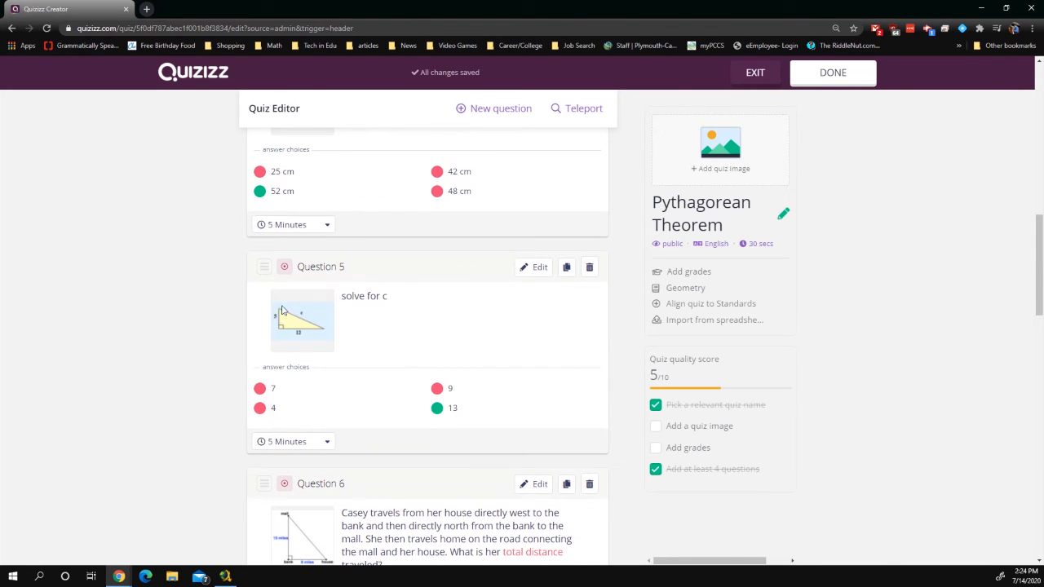
pyautogui.scroll(-1, 266, 247)
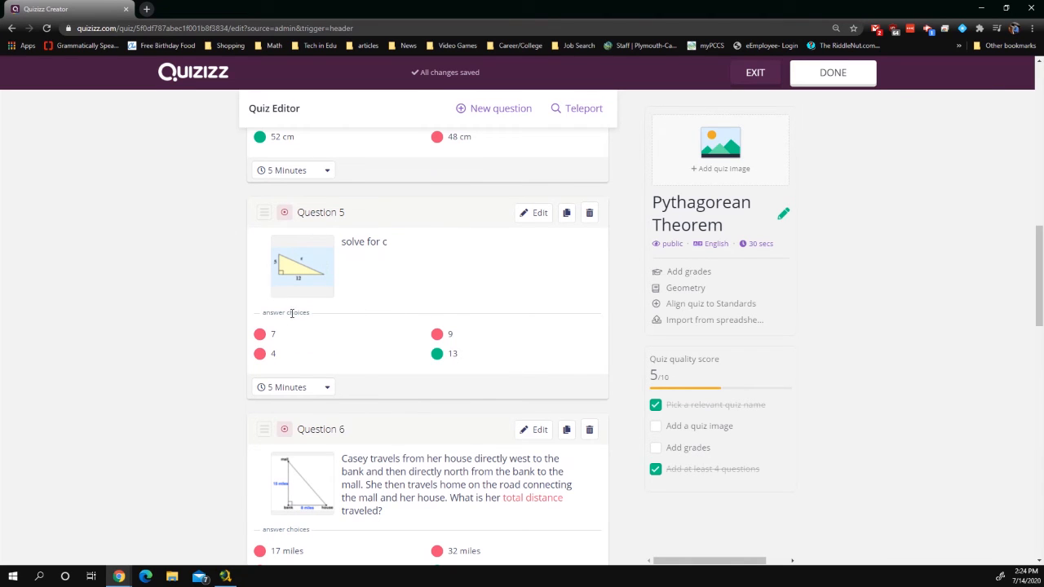
pyautogui.moveTo(304, 257)
pyautogui.click(763, 246)
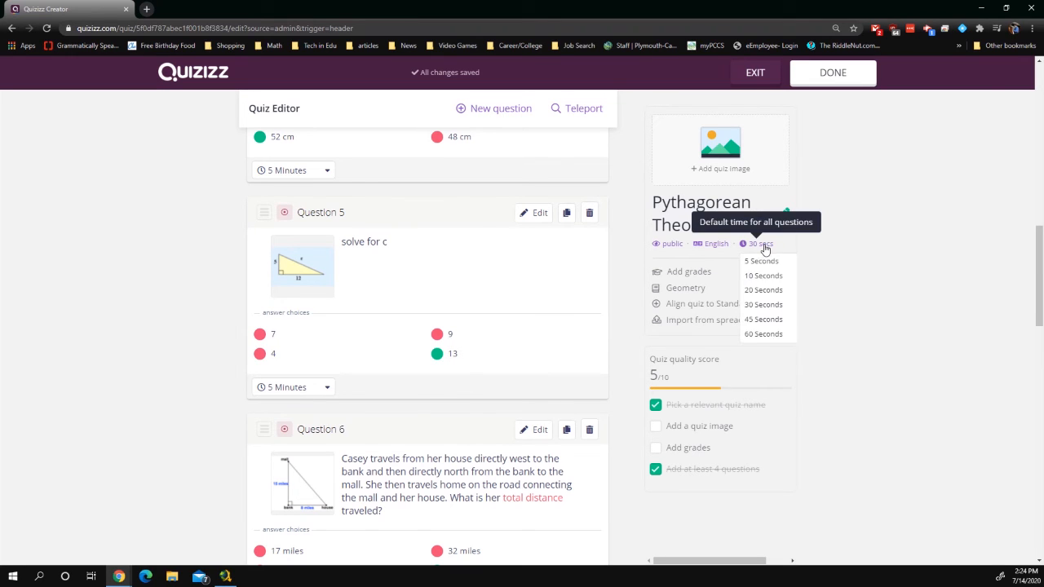
pyautogui.click(756, 244)
pyautogui.click(754, 244)
pyautogui.click(775, 334)
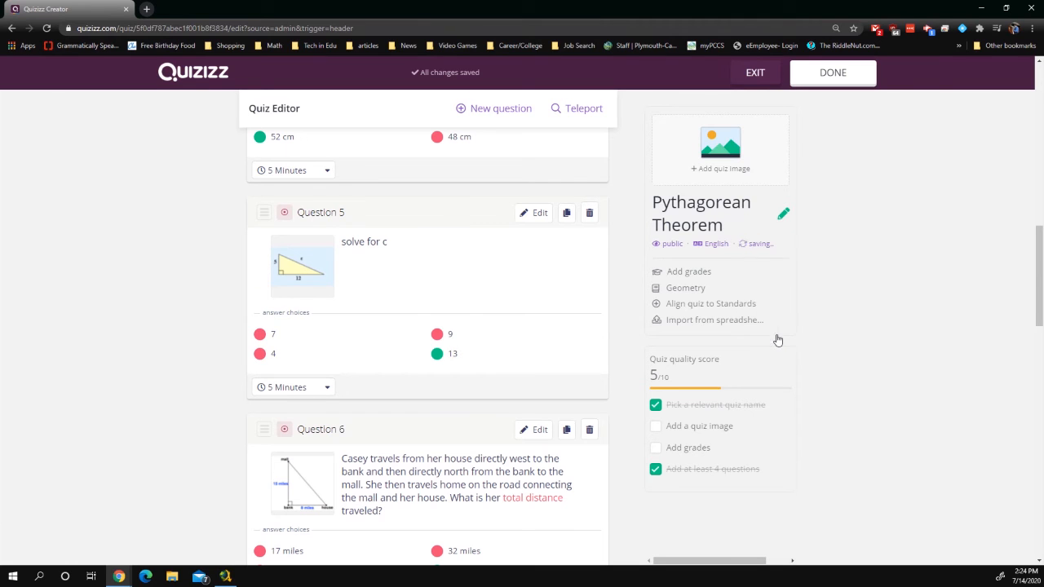
pyautogui.click(760, 245)
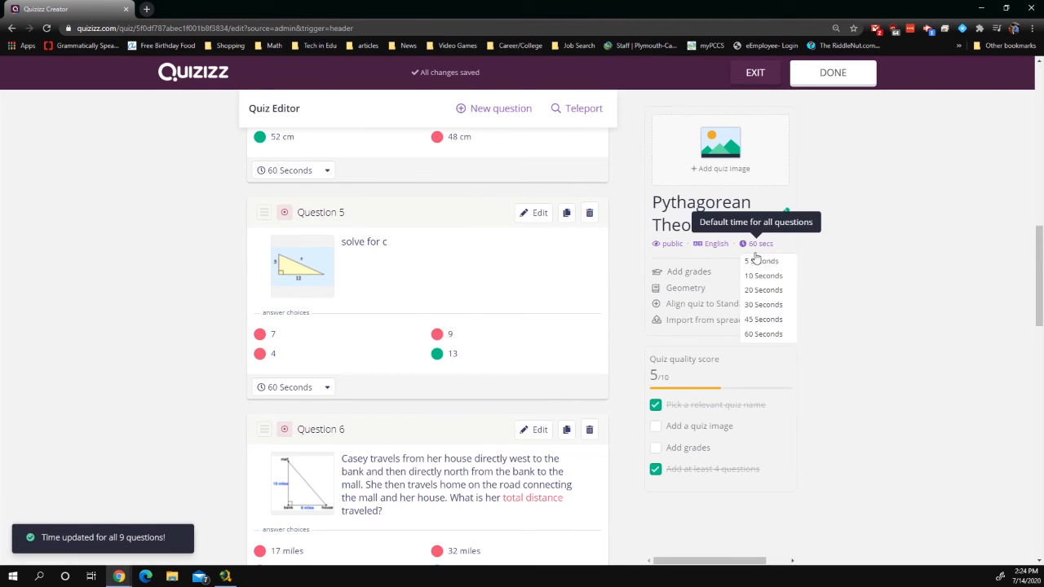
pyautogui.scroll(-1, 770, 326)
pyautogui.click(767, 336)
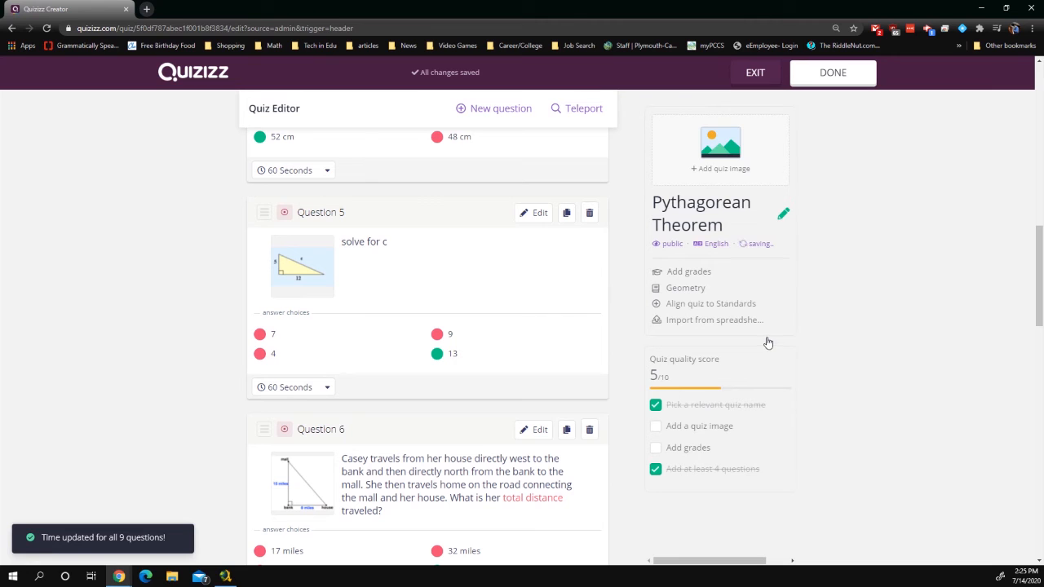
pyautogui.click(691, 282)
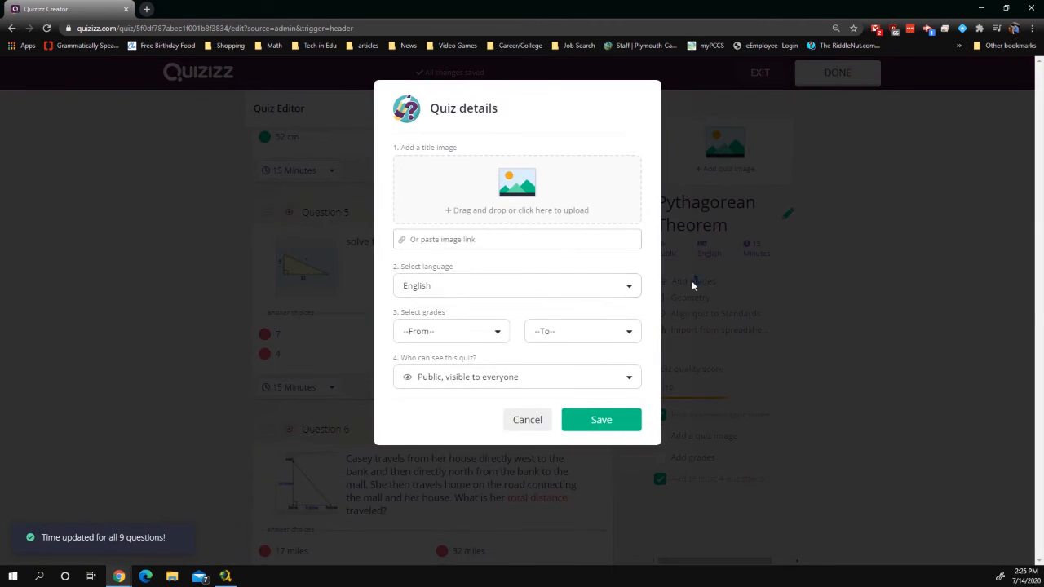
pyautogui.click(484, 334)
pyautogui.scroll(-5, 462, 403)
pyautogui.scroll(3, 459, 400)
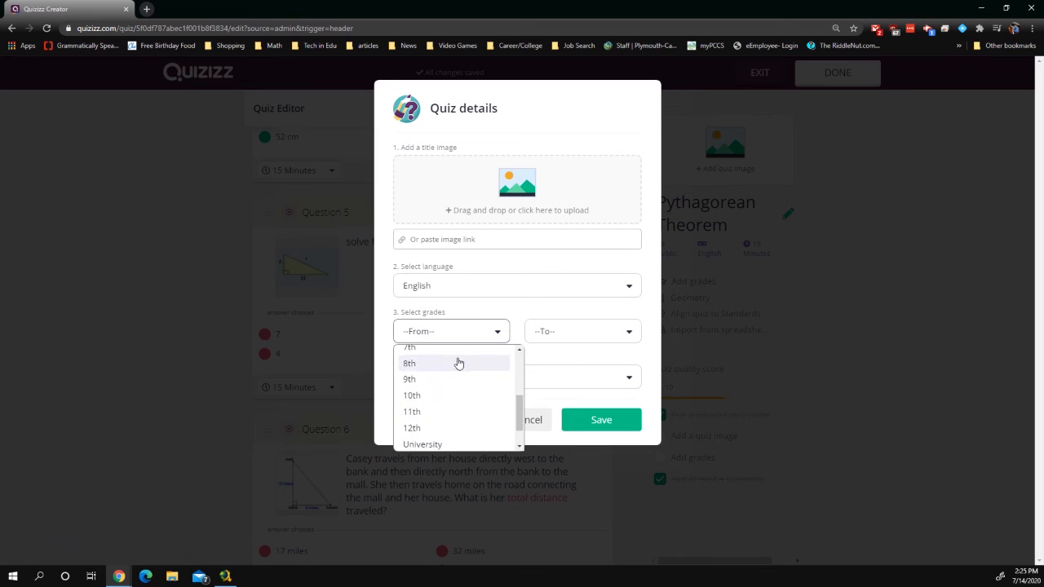
pyautogui.click(459, 394)
pyautogui.click(560, 333)
pyautogui.scroll(-3, 568, 380)
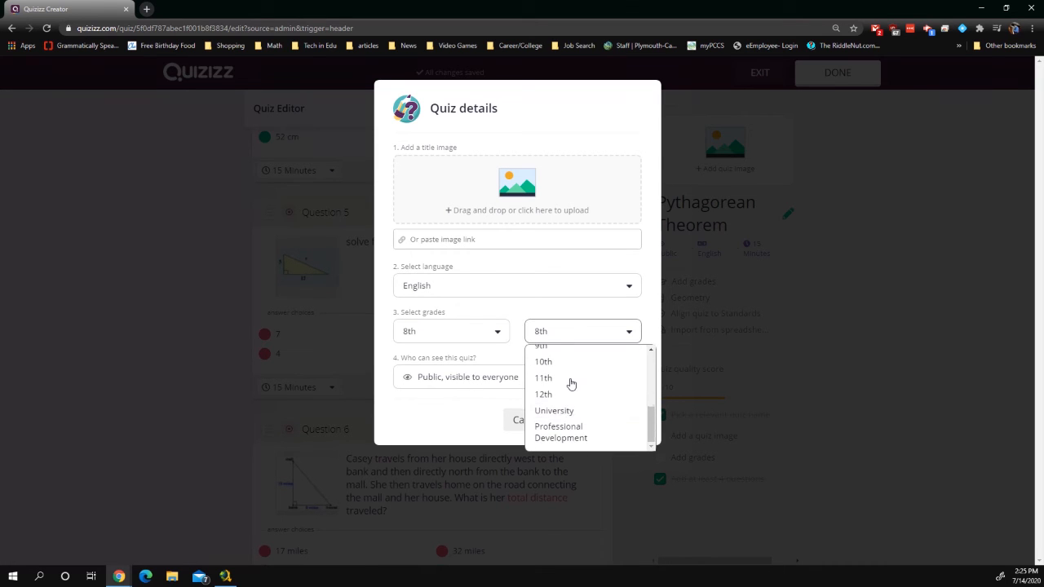
pyautogui.click(564, 396)
pyautogui.click(603, 421)
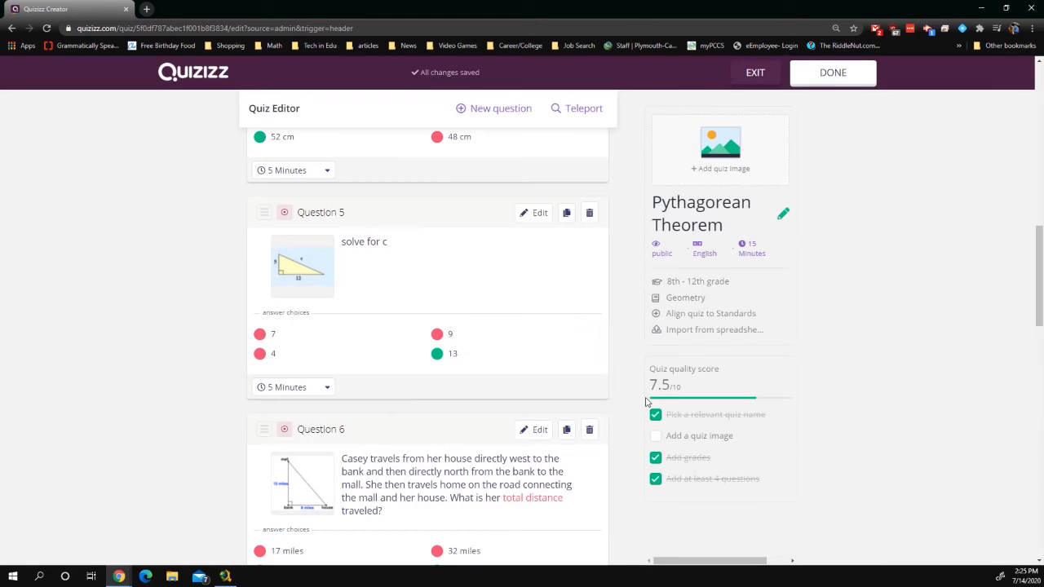
pyautogui.scroll(-1, 757, 315)
pyautogui.scroll(-1, 757, 315)
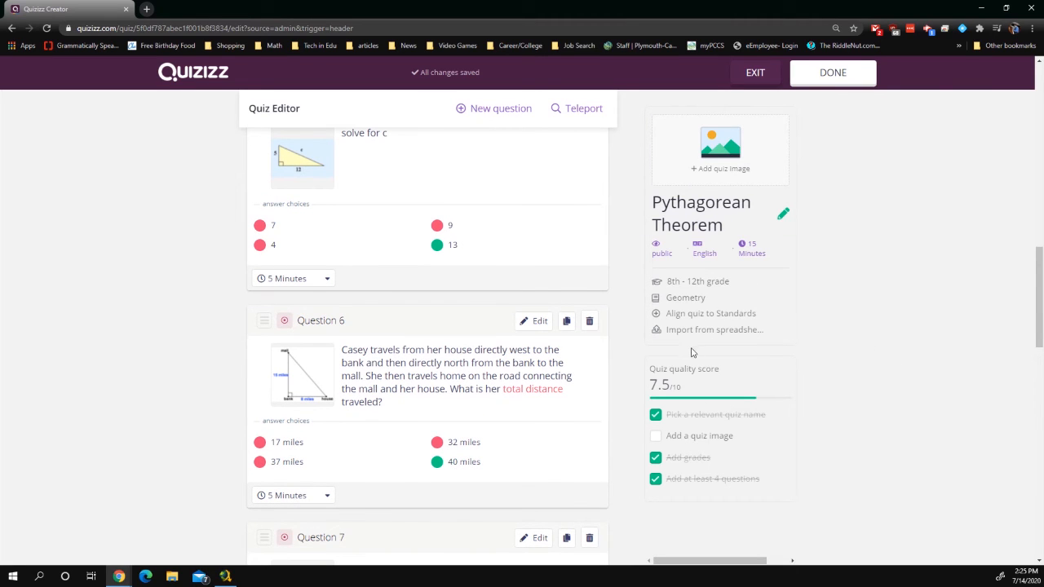
pyautogui.click(662, 254)
pyautogui.click(663, 255)
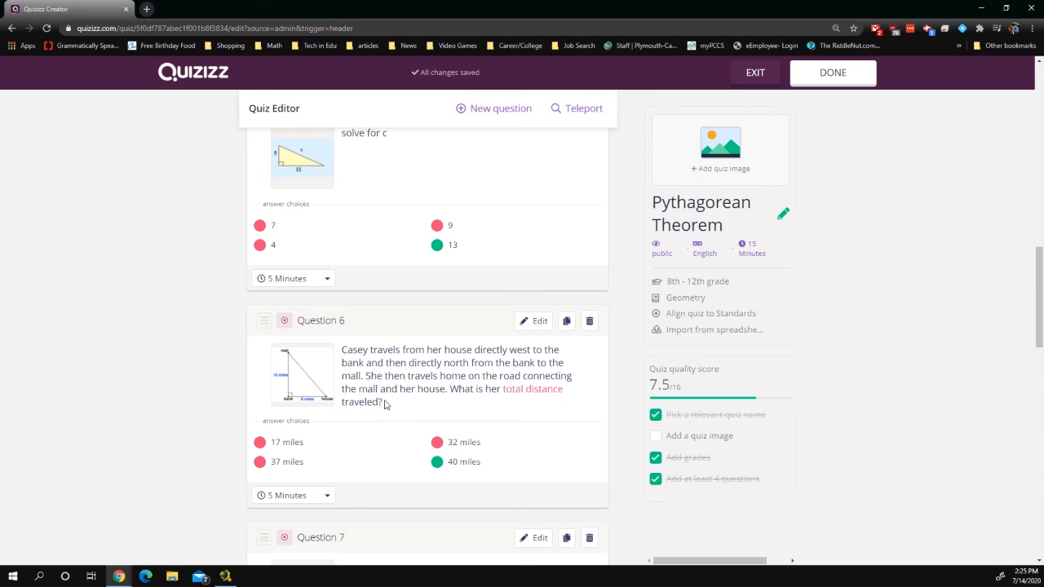
# Google Question 6's text and open the matching Quizizz Pythagorean Theorem quiz
pyautogui.moveTo(385, 406); pyautogui.dragTo(353, 349)
pyautogui.scroll(-4, 410, 370)
pyautogui.scroll(3, 416, 363)
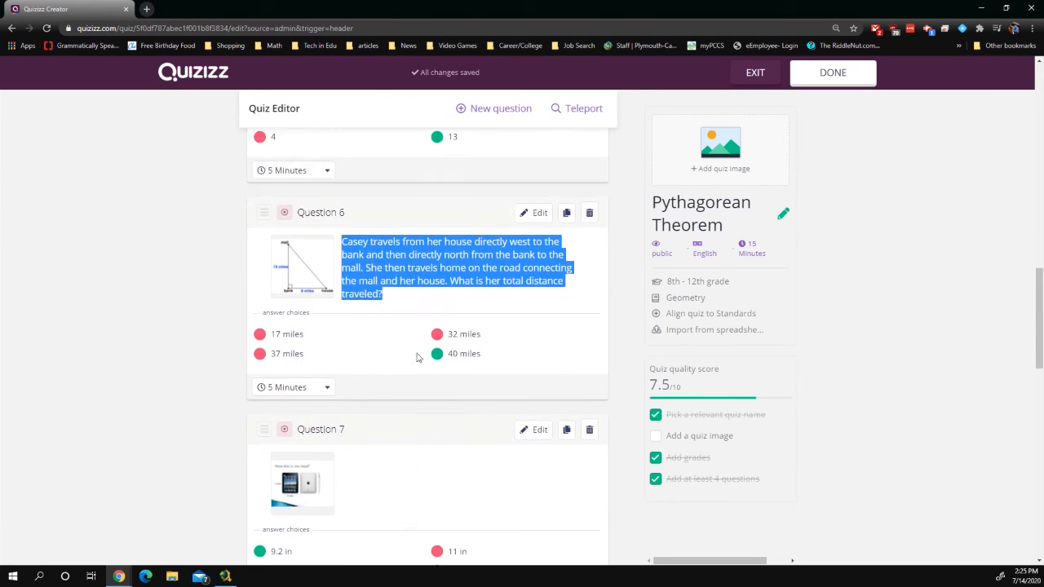
pyautogui.rightClick(376, 307)
pyautogui.click(408, 326)
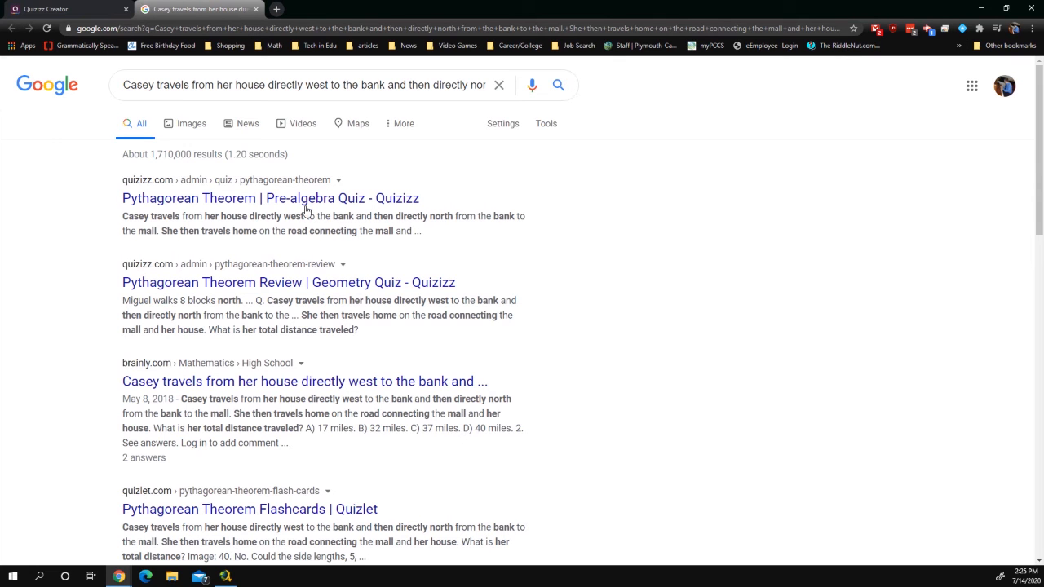
pyautogui.click(259, 199)
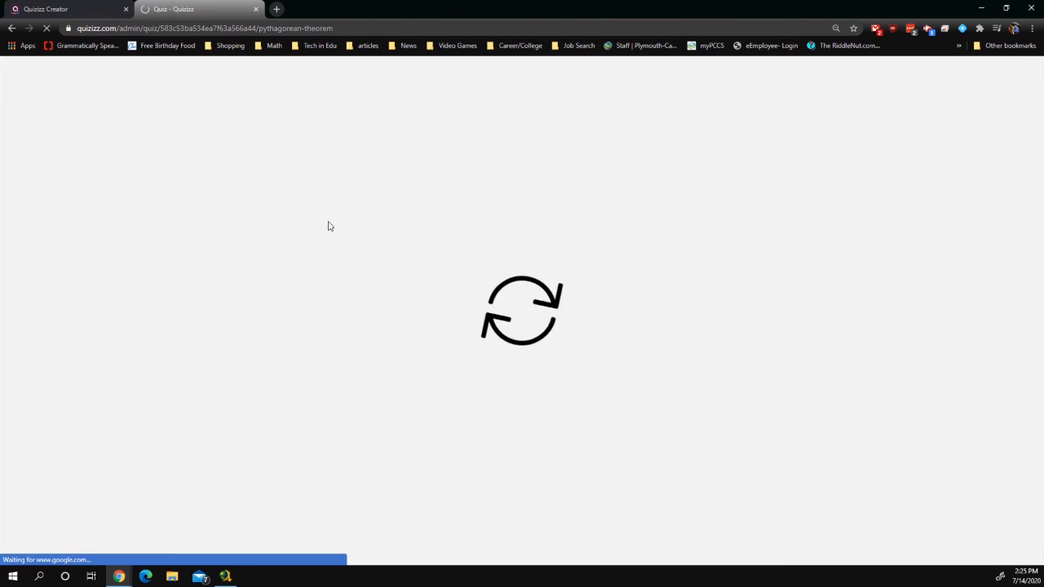
# Show that quiz's answers, browse them, and go back to the quiz being edited
pyautogui.scroll(-5, 187, 294)
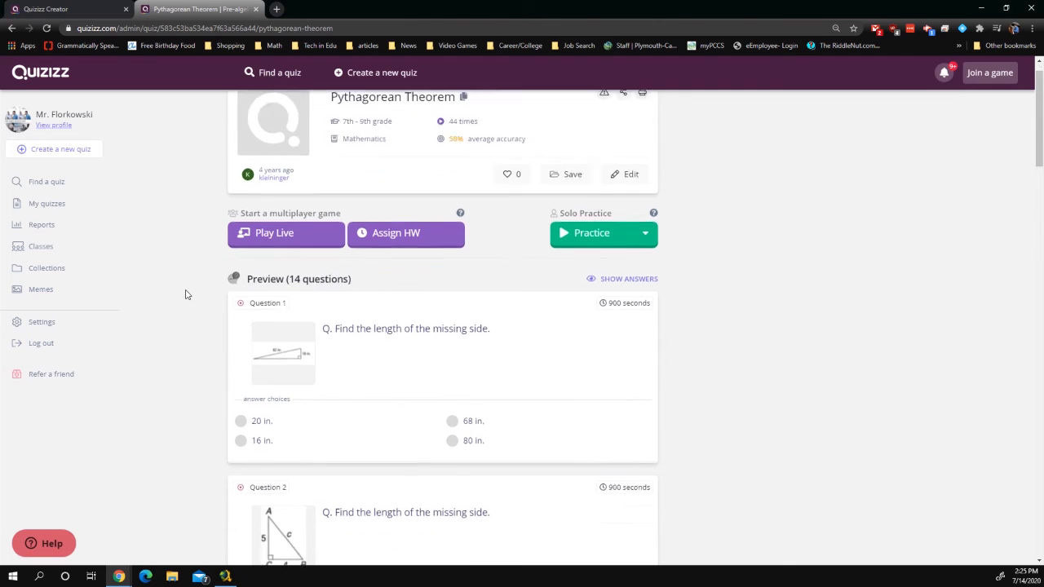
pyautogui.scroll(-8, 455, 326)
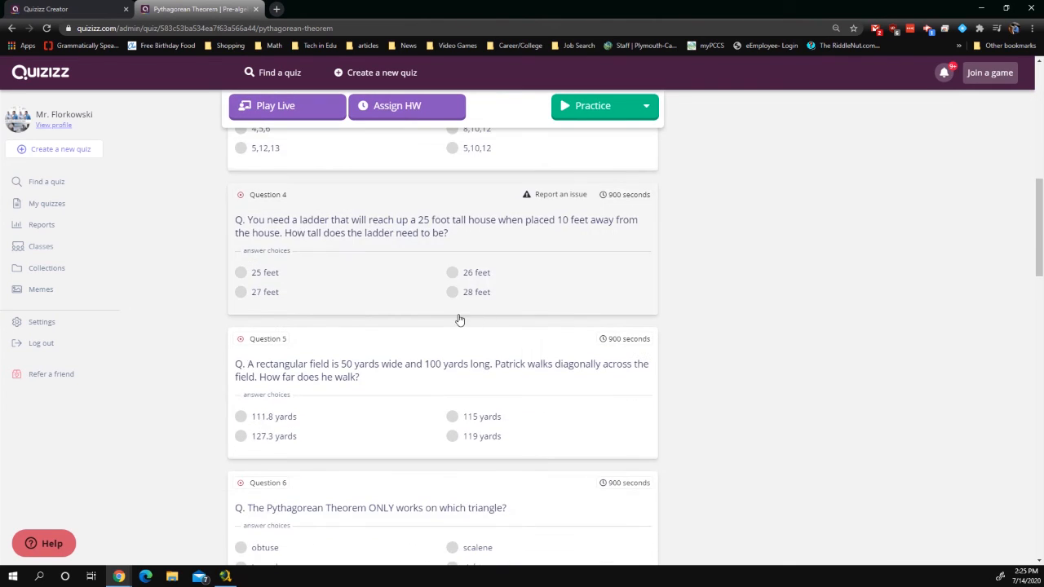
pyautogui.scroll(-7, 456, 326)
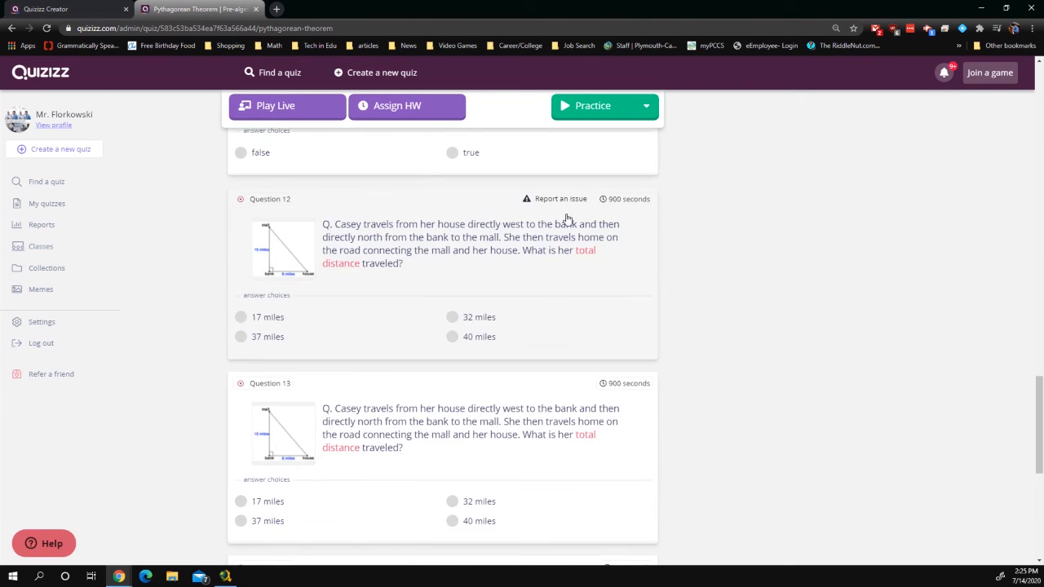
pyautogui.scroll(11, 687, 291)
pyautogui.scroll(10, 692, 310)
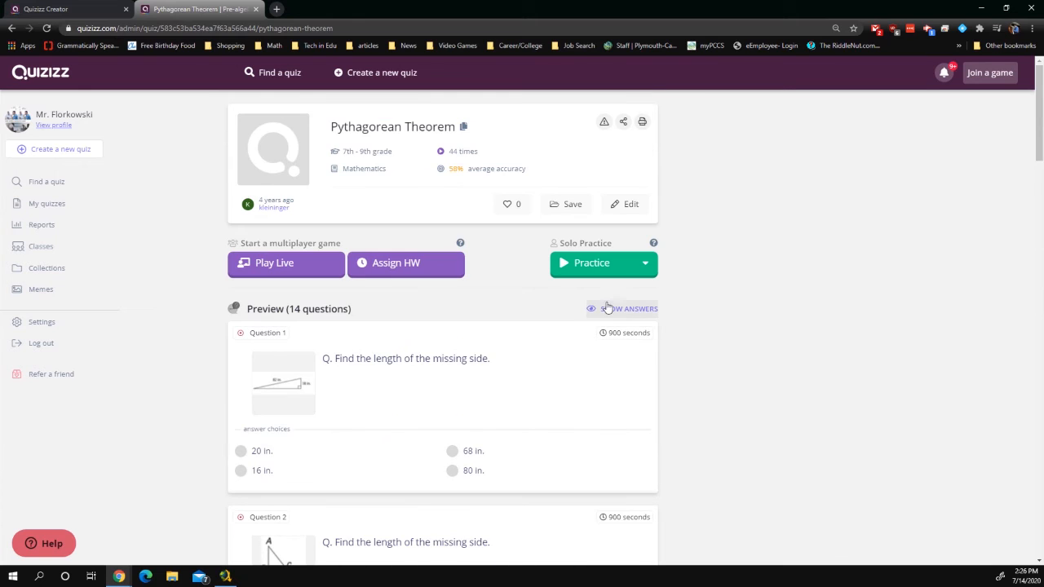
pyautogui.click(649, 309)
pyautogui.scroll(-2, 669, 379)
pyautogui.scroll(-20, 669, 379)
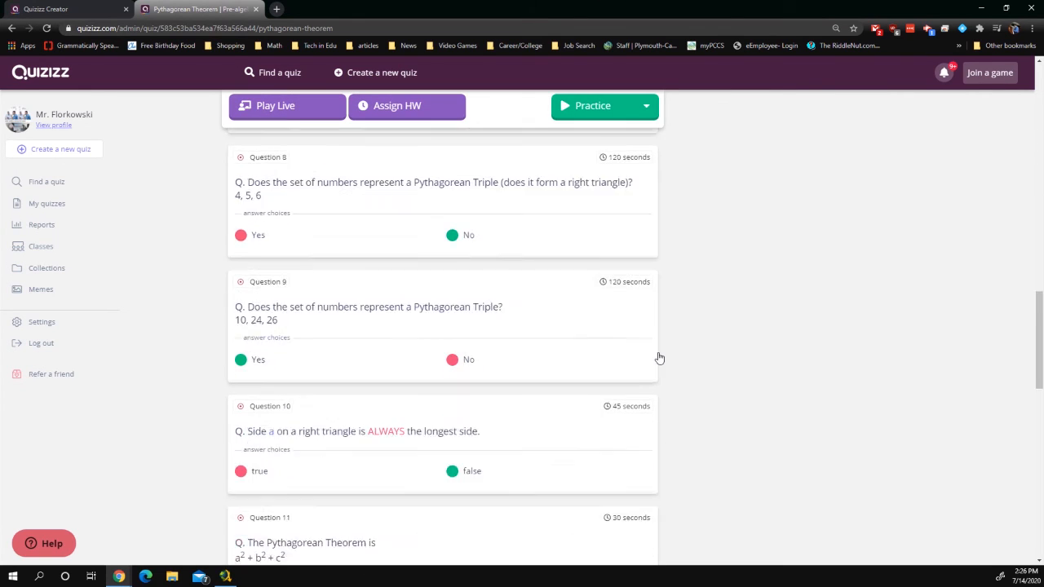
pyautogui.scroll(-3, 663, 342)
pyautogui.scroll(4, 663, 341)
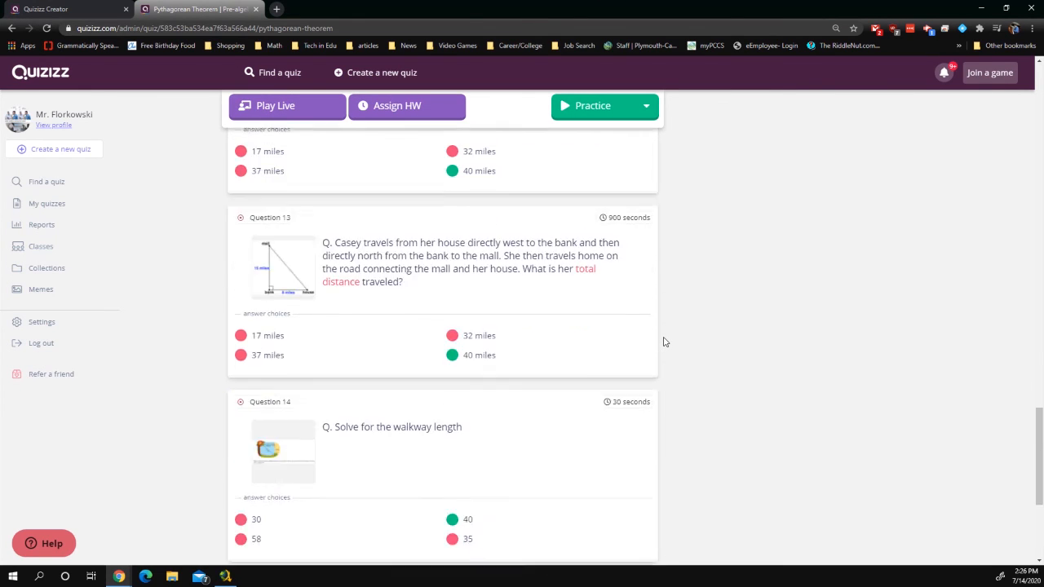
pyautogui.scroll(-1, 501, 418)
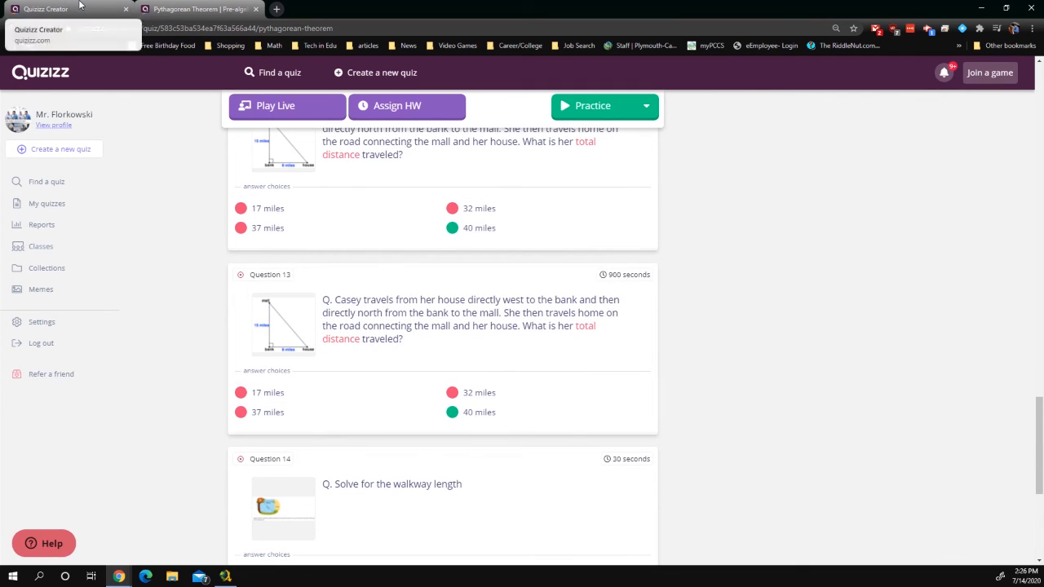
pyautogui.click(49, 9)
# Look over Question 6 in the editor without changes, then save the 9-question quiz with Done
pyautogui.click(636, 359)
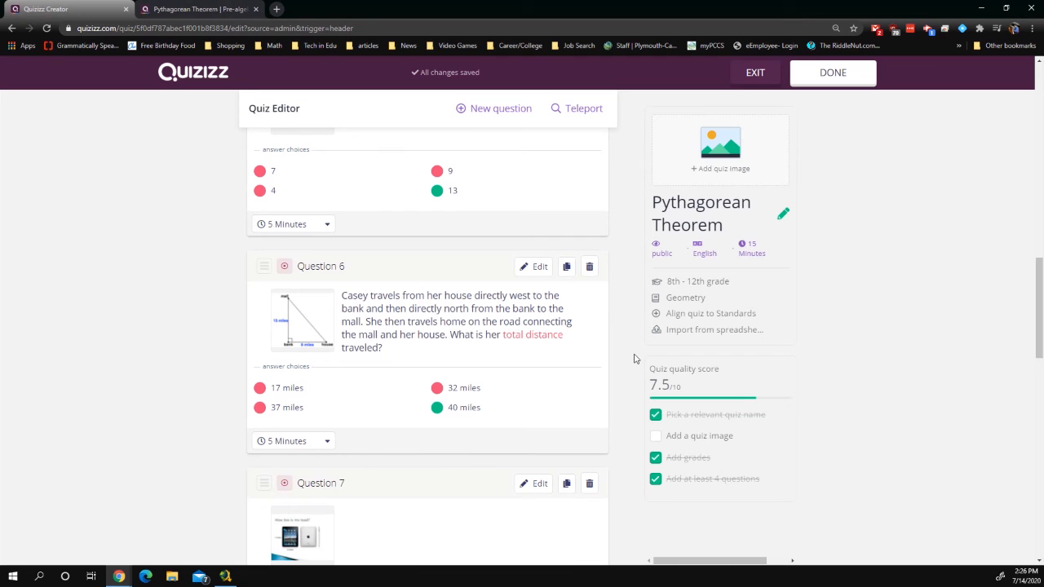
pyautogui.click(536, 268)
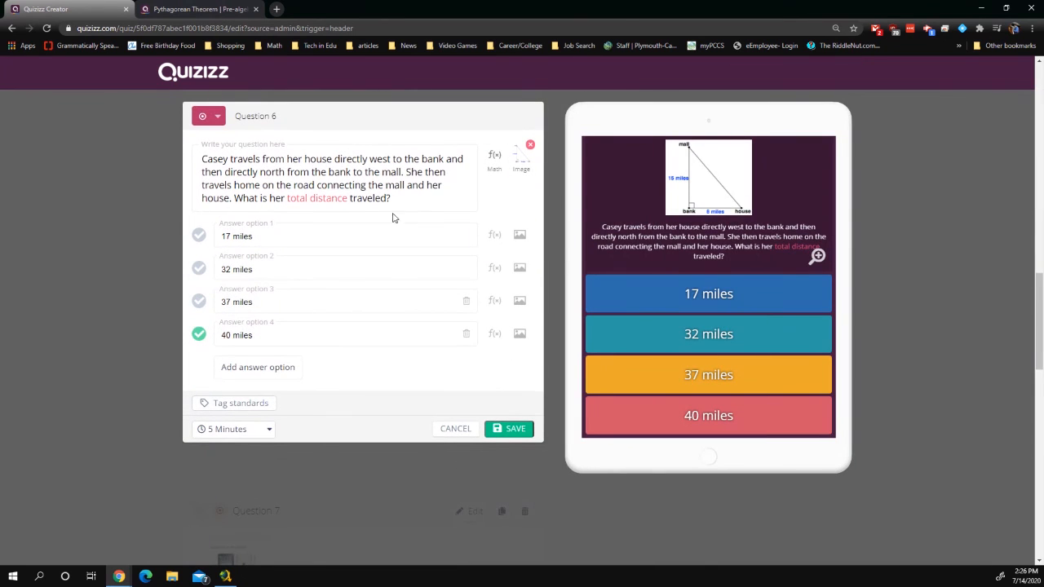
pyautogui.moveTo(327, 172); pyautogui.dragTo(246, 186)
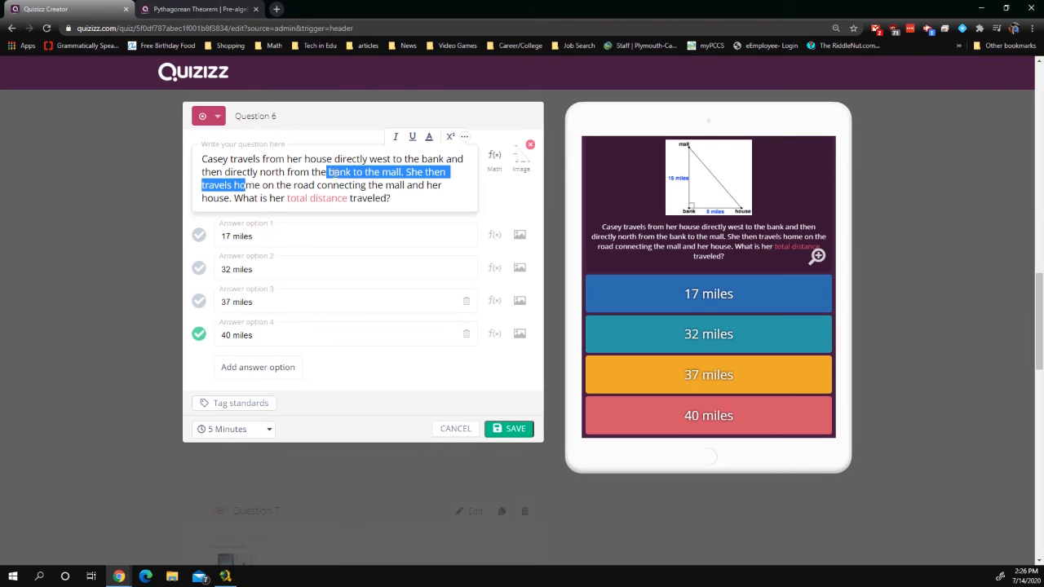
pyautogui.click(348, 173)
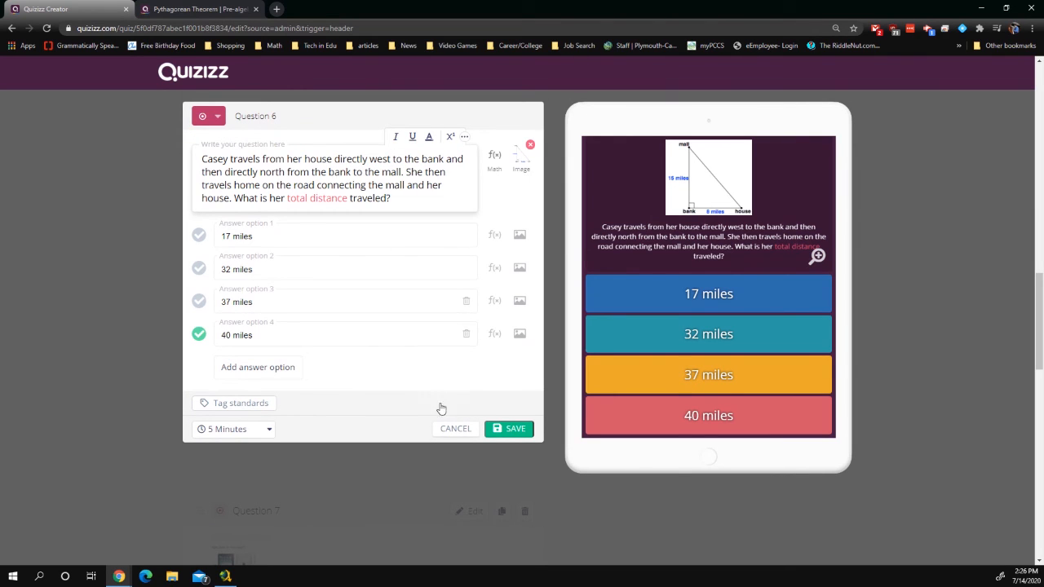
pyautogui.click(449, 429)
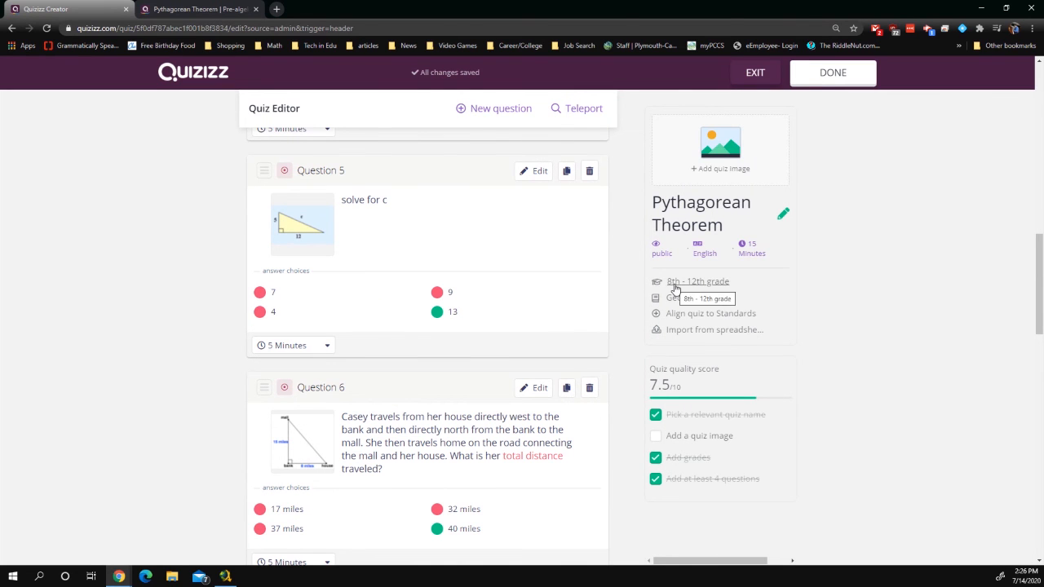
pyautogui.scroll(-1, 624, 414)
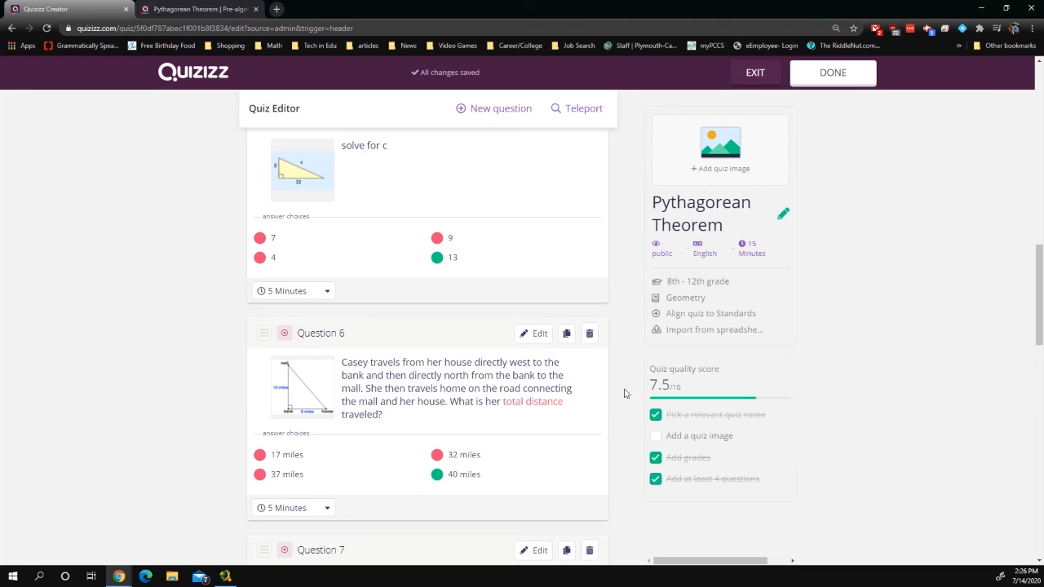
pyautogui.click(832, 75)
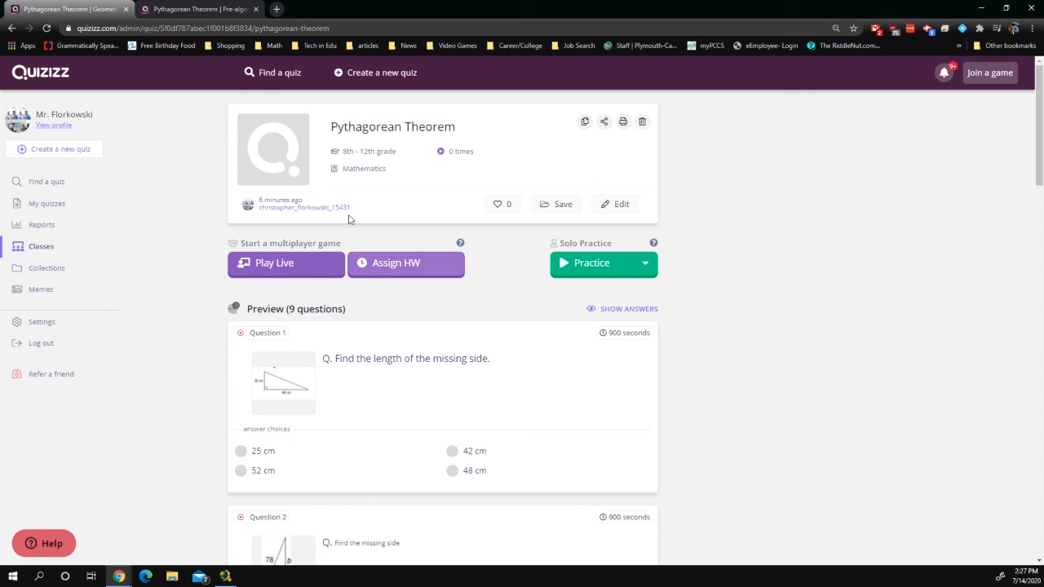
# Search quizzes for 'world war 2', browse the results, then open Reports
pyautogui.click(263, 72)
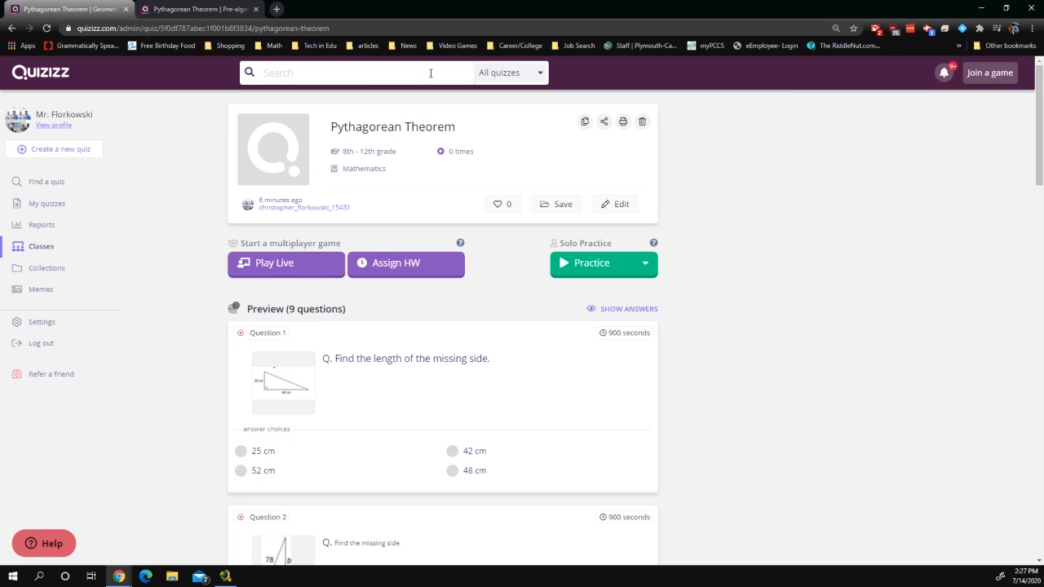
pyautogui.write('world war 2')
pyautogui.press('Return')
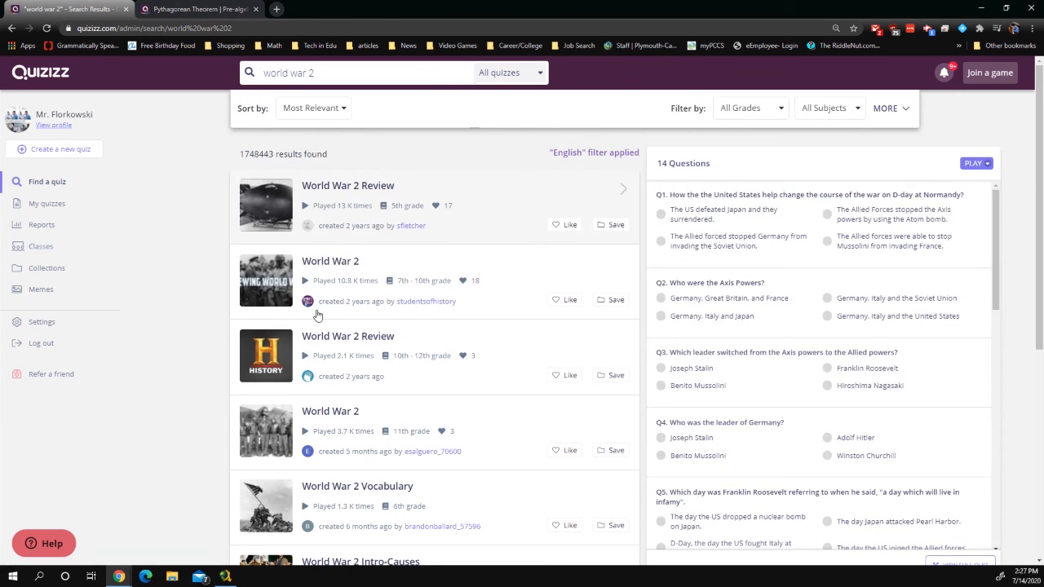
pyautogui.scroll(-2, 330, 444)
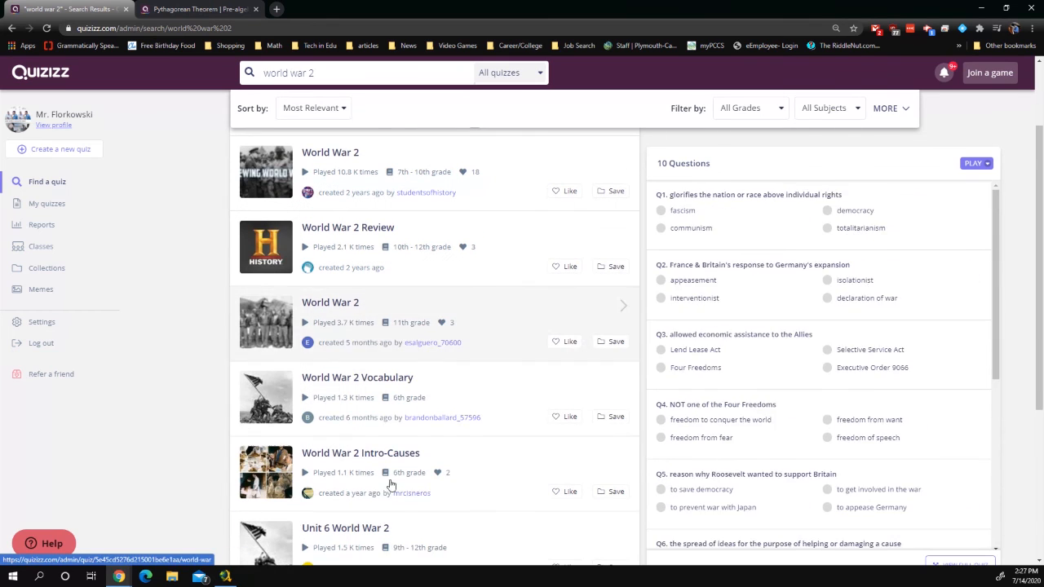
pyautogui.scroll(-3, 334, 449)
pyautogui.scroll(5, 345, 424)
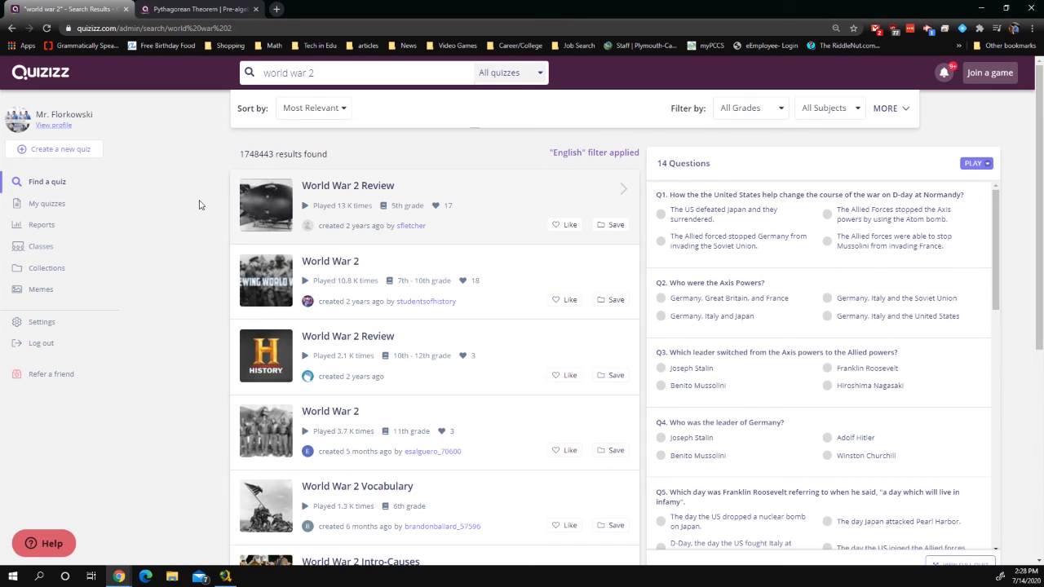
pyautogui.click(53, 226)
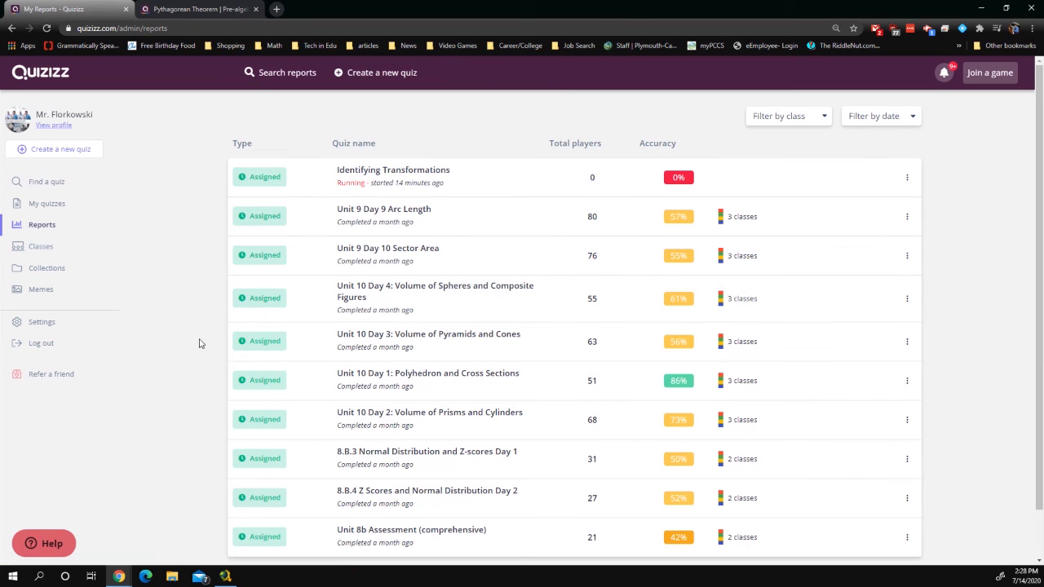